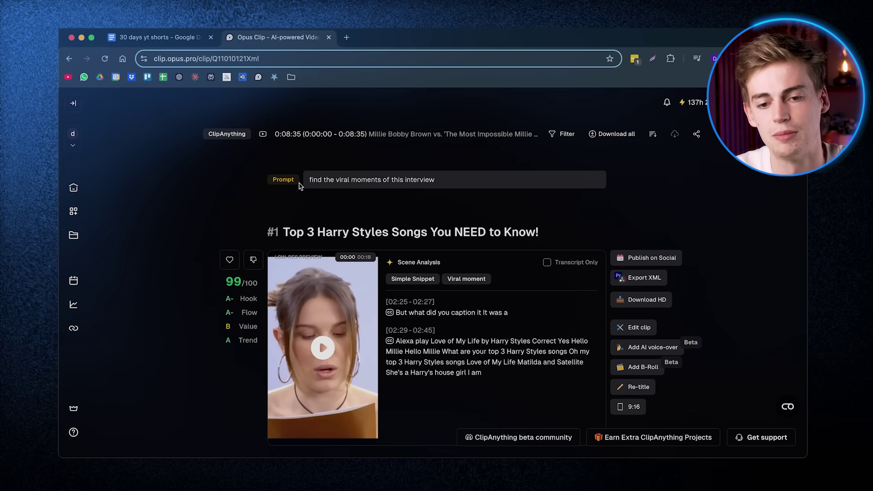
Browse the interview's generated clips and play the preview of clip #5
scroll(418, 182, down, 20)
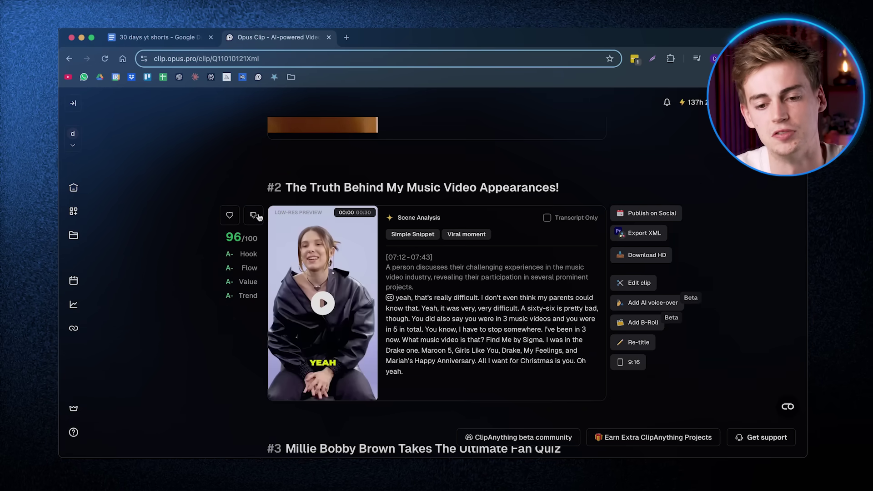
scroll(322, 260, up, 3)
scroll(325, 254, down, 5)
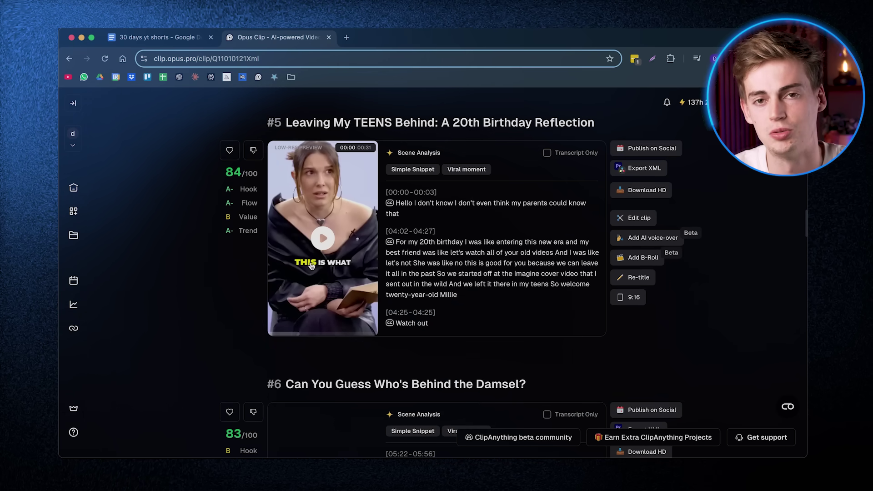
click(330, 232)
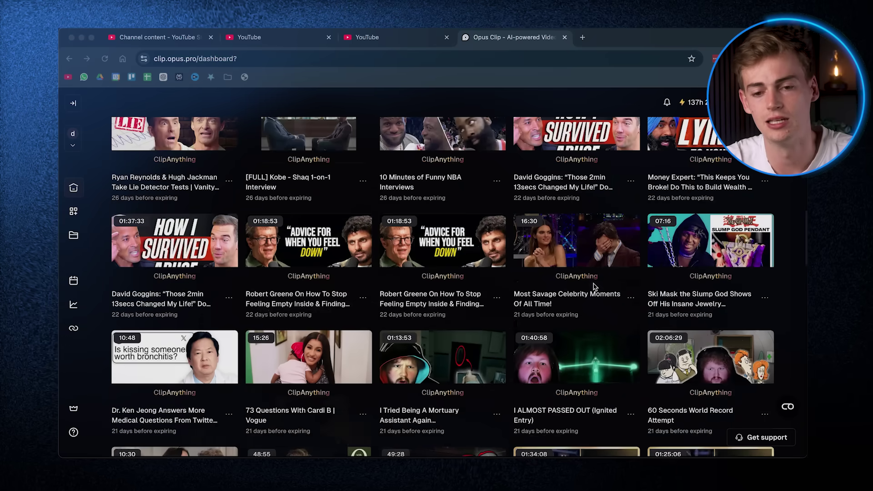
Open the 'Best Officer In Arkansas Returns' project and scroll its 99/100 and 98/100 clips
scroll(668, 232, down, 5)
scroll(668, 232, down, 2)
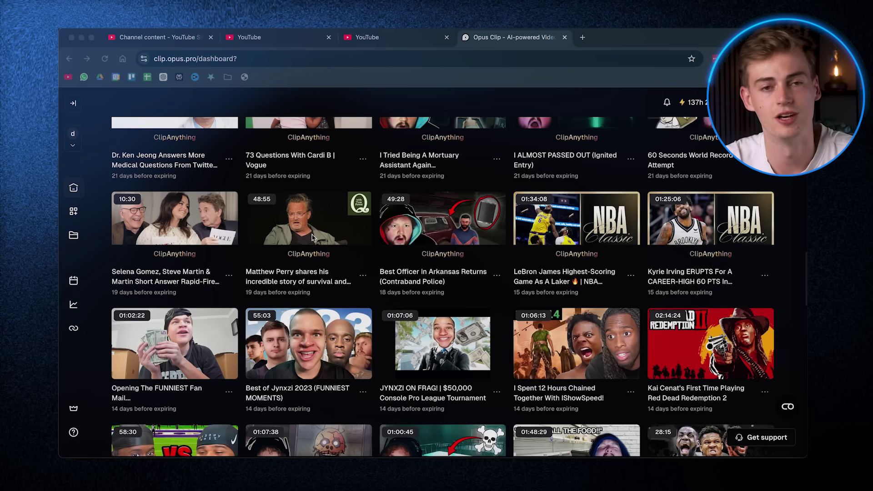
click(439, 229)
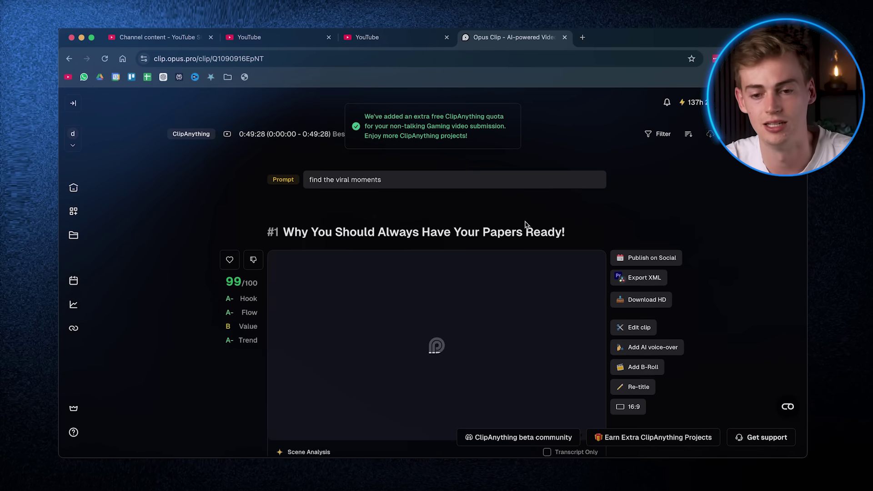
scroll(351, 221, down, 2)
scroll(351, 221, up, 1)
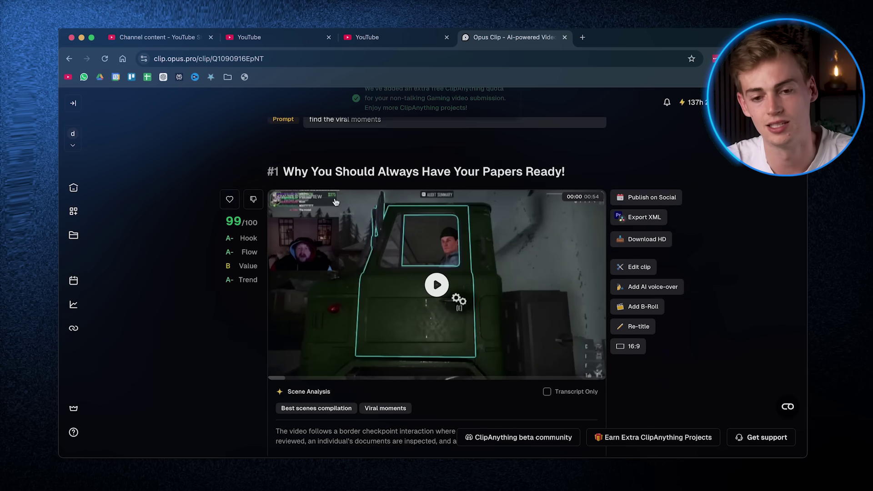
scroll(319, 255, down, 5)
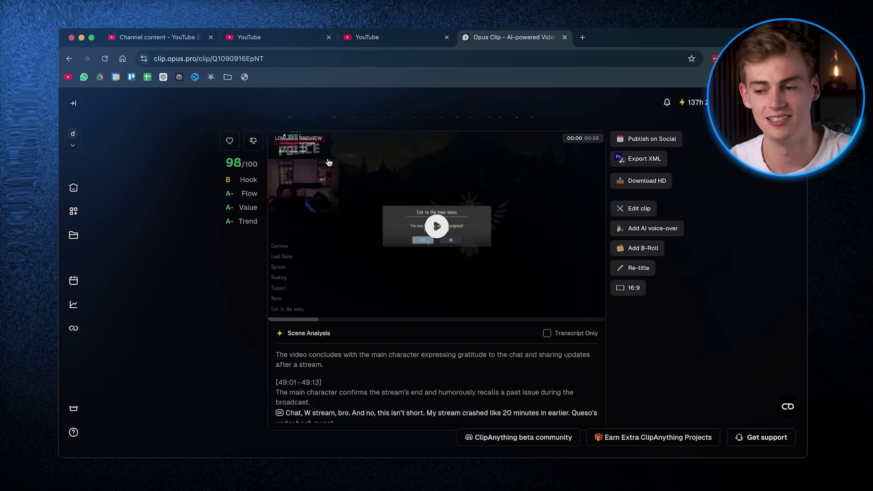
Switch to the channel's Shorts list in YouTube Studio and scroll through it
click(191, 38)
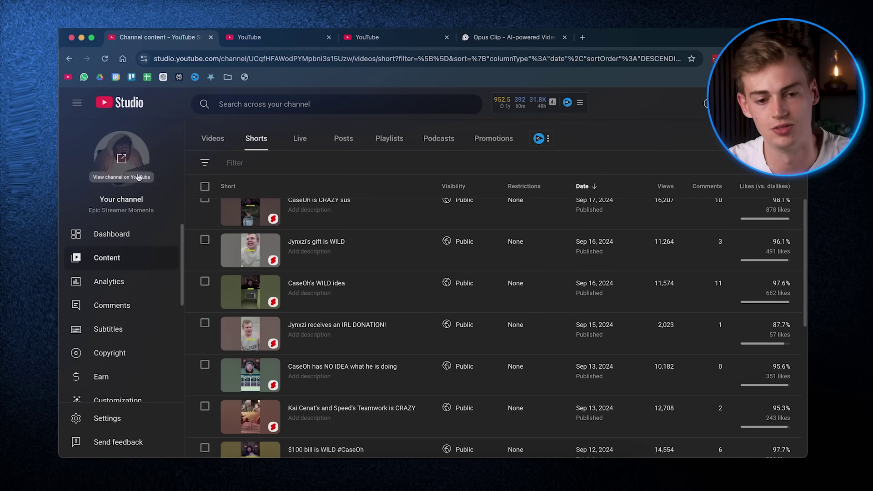
scroll(391, 282, down, 3)
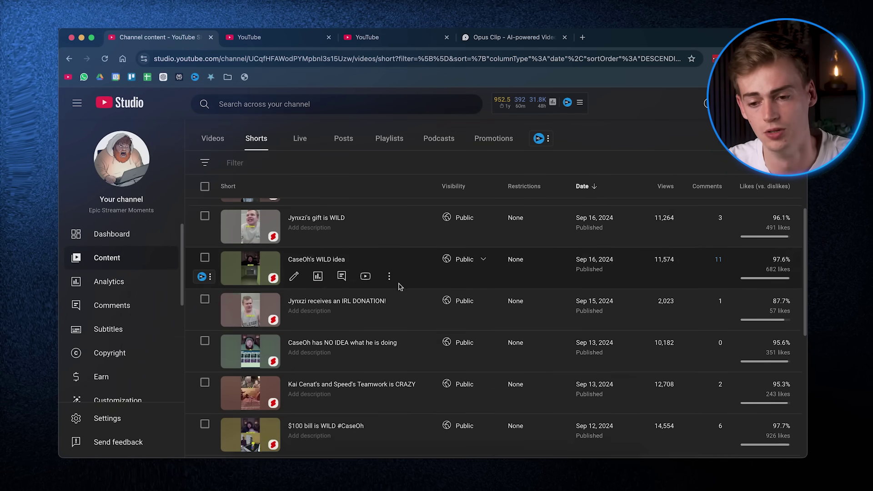
scroll(382, 277, down, 4)
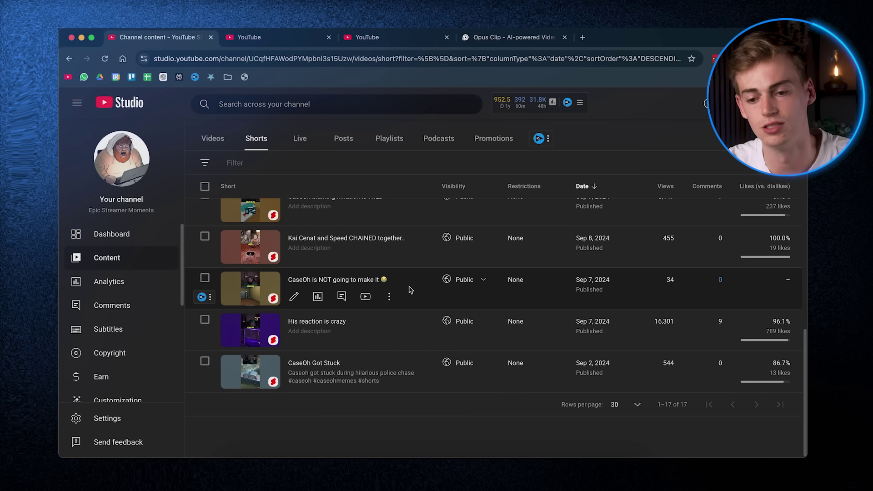
scroll(282, 309, up, 1)
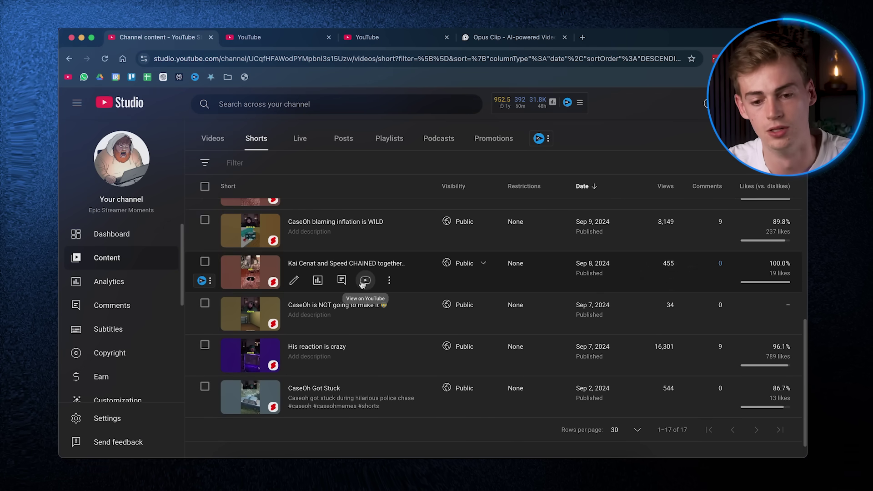
scroll(409, 291, down, 1)
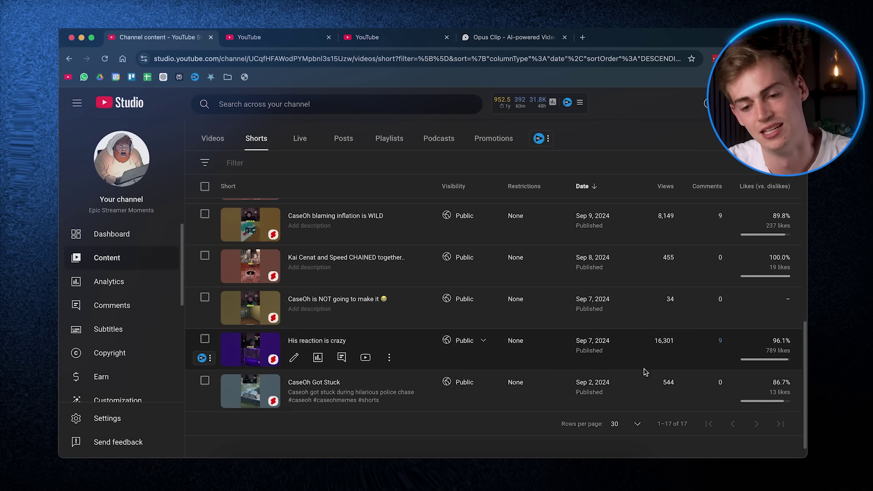
Review the Reach analytics for 'His reaction is crazy', then return to Channel content
click(318, 358)
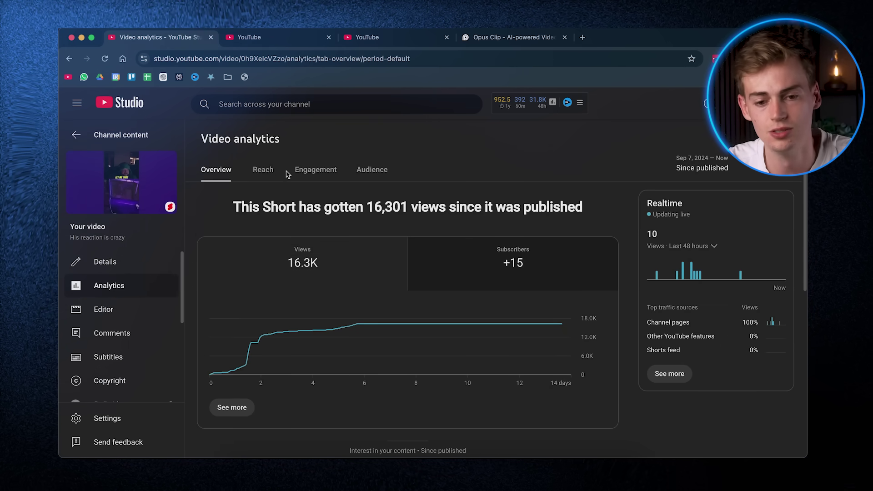
click(255, 174)
scroll(347, 226, down, 5)
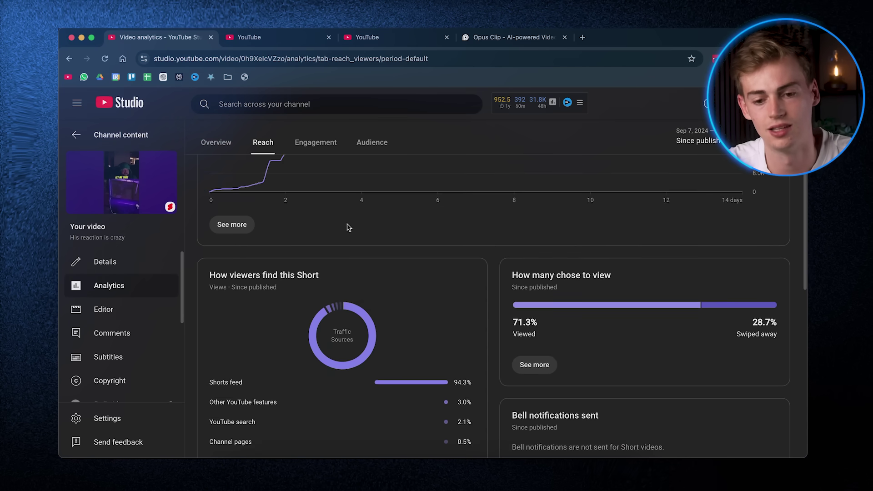
scroll(561, 291, down, 2)
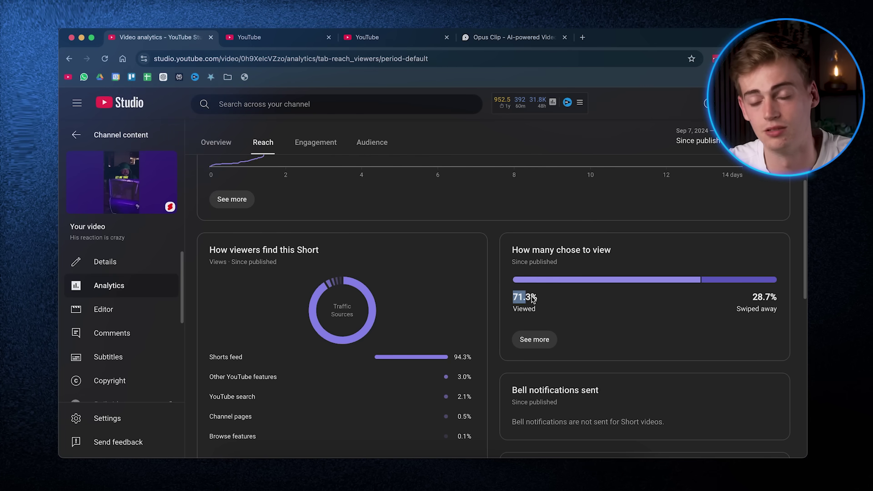
scroll(603, 305, up, 4)
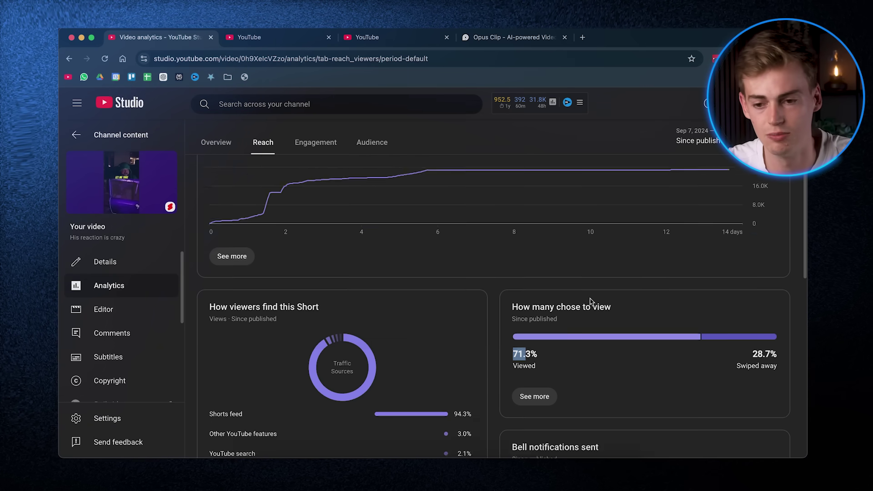
click(139, 136)
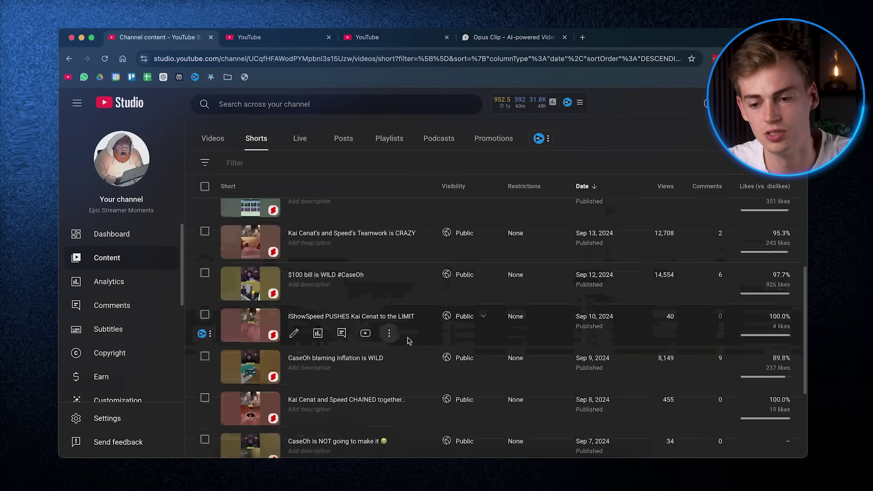
Open analytics for the '$100 bill is WILD #CaseOh' Short and highlight its 14.6K views
scroll(427, 342, down, 4)
scroll(448, 348, up, 3)
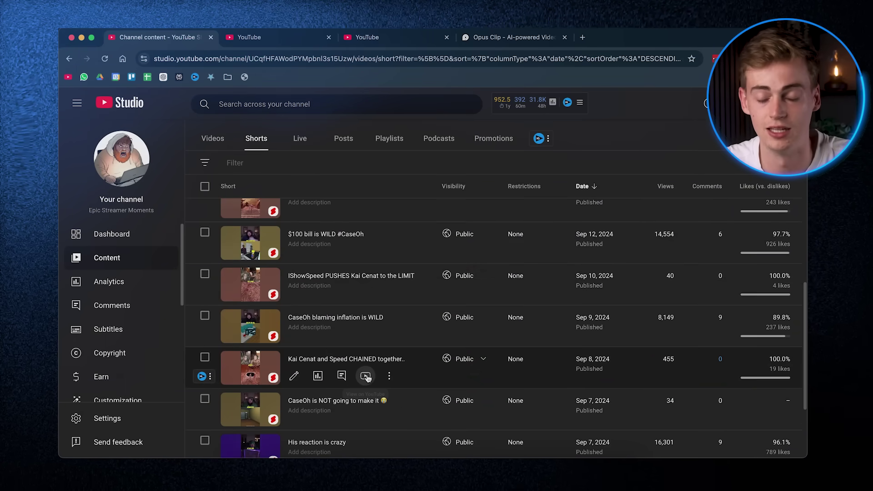
scroll(365, 385, down, 2)
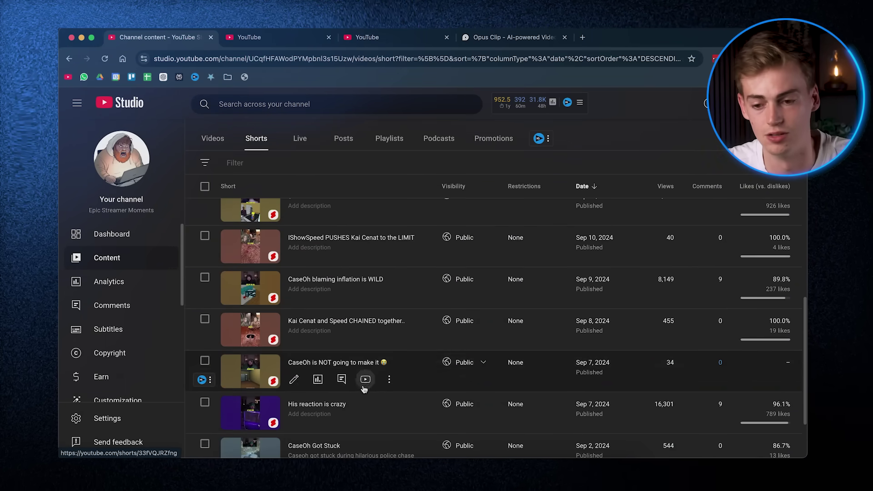
scroll(363, 386, down, 1)
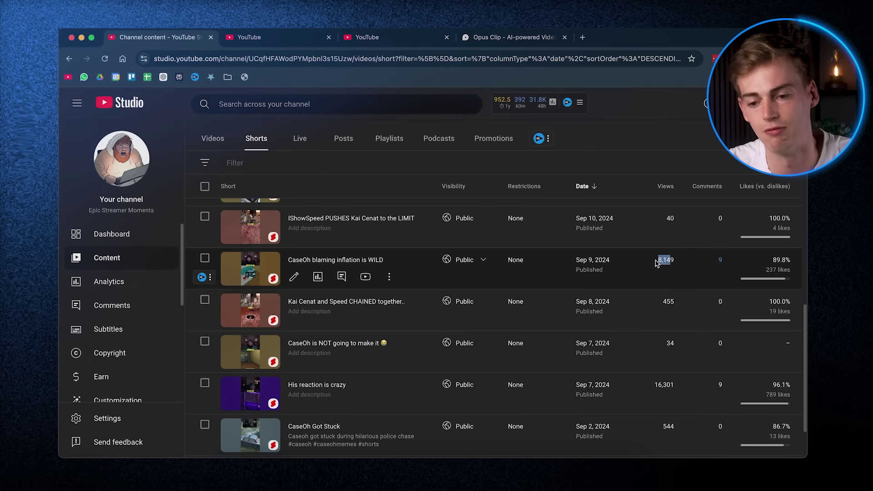
scroll(700, 296, up, 1)
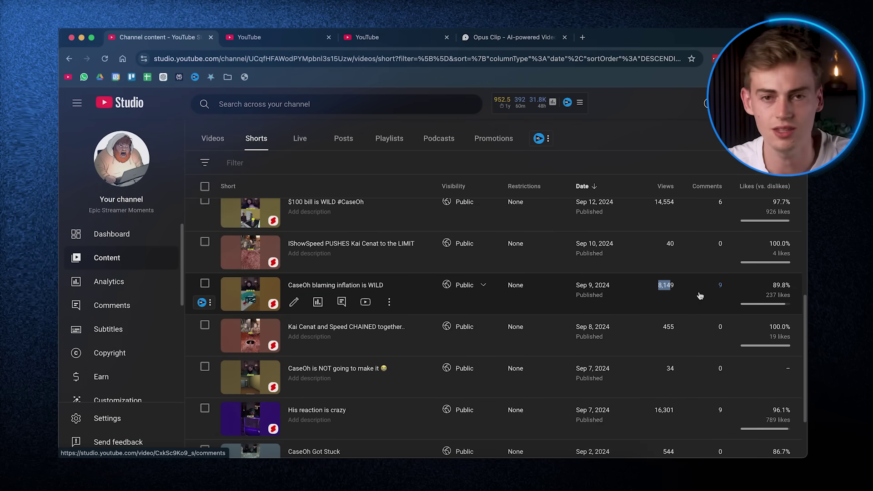
scroll(686, 293, up, 1)
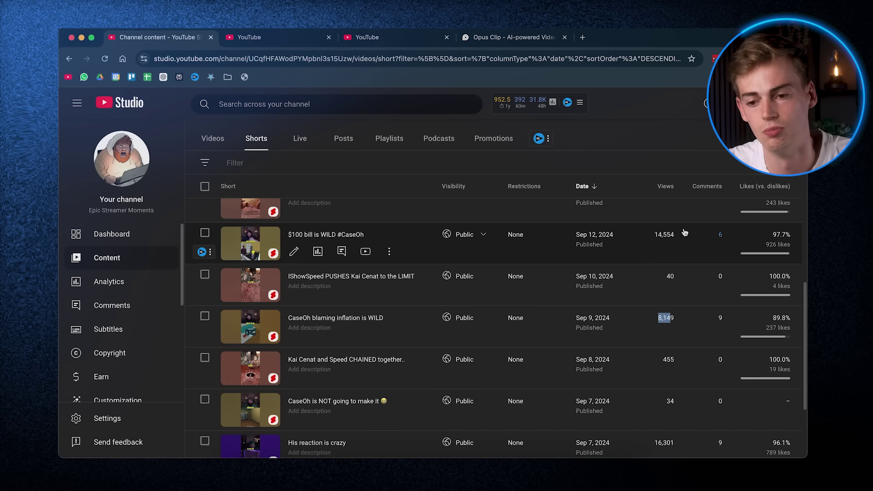
scroll(661, 245, up, 1)
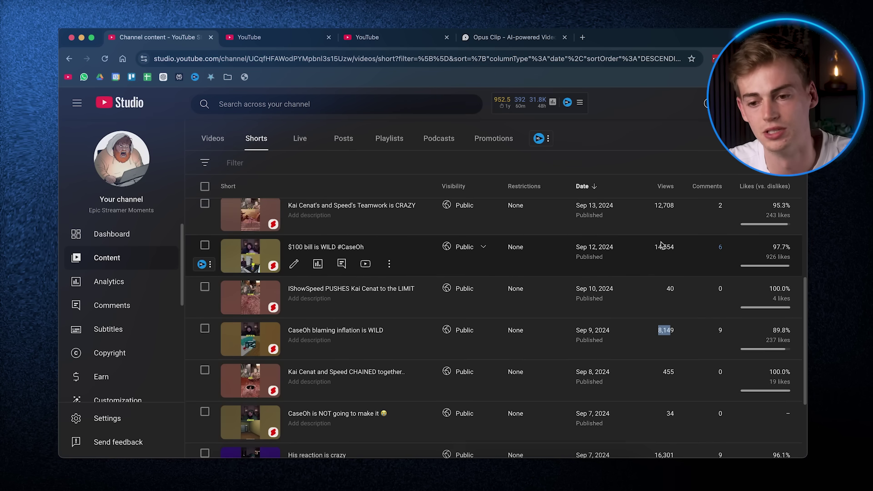
click(319, 265)
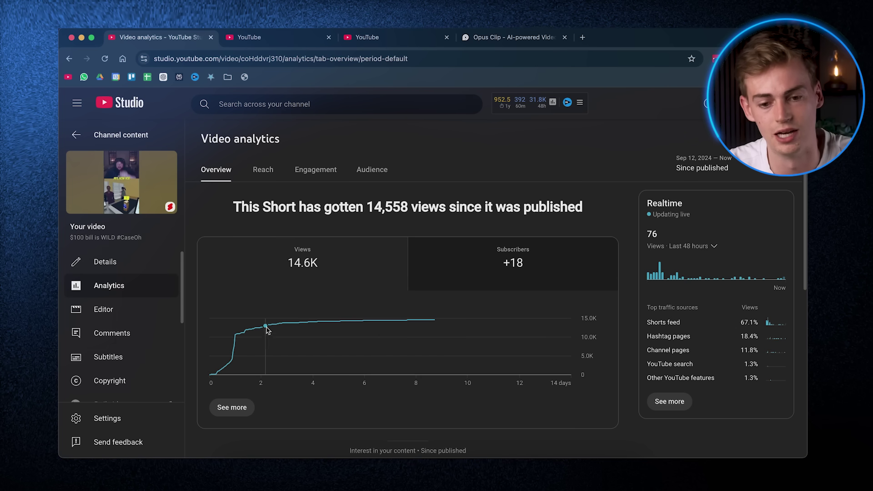
double_click(301, 267)
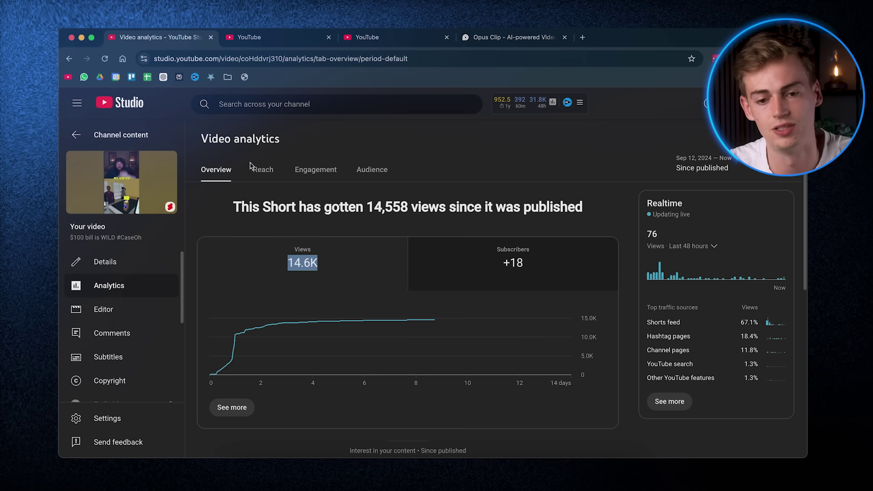
Check its Reach tab, highlighting the 74.5% viewed versus 25.5% swiped away
click(263, 170)
scroll(500, 302, down, 5)
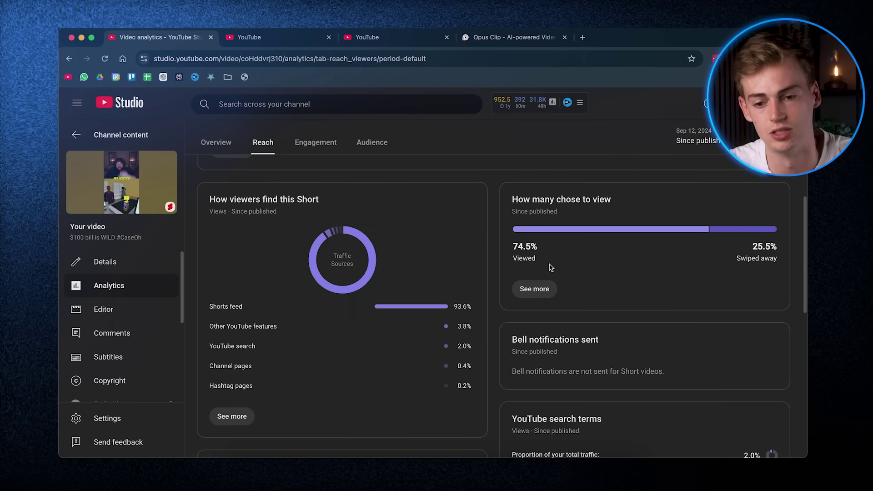
double_click(536, 249)
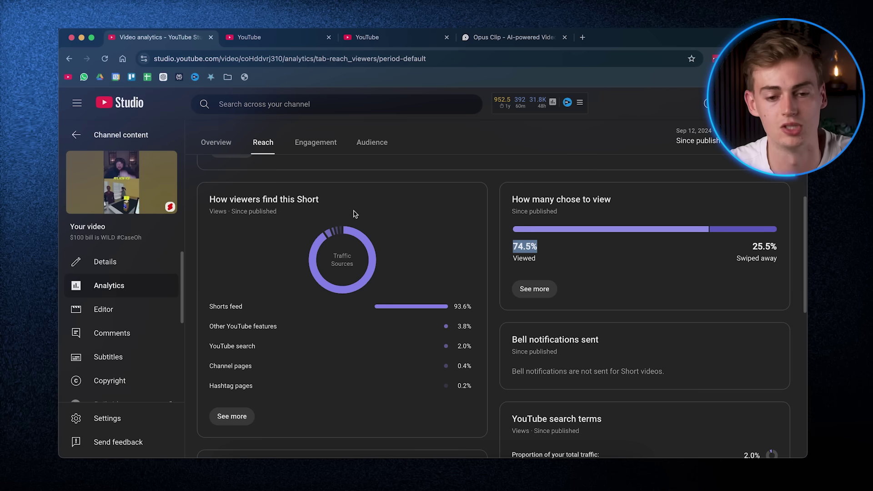
Return to the Epic Streamer Moments Shorts content list and scroll through it
click(146, 141)
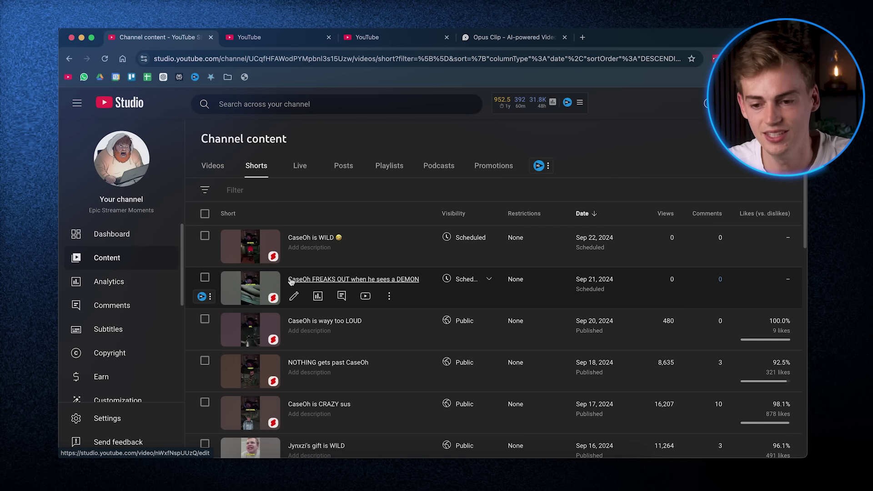
scroll(381, 312, down, 3)
scroll(381, 313, down, 2)
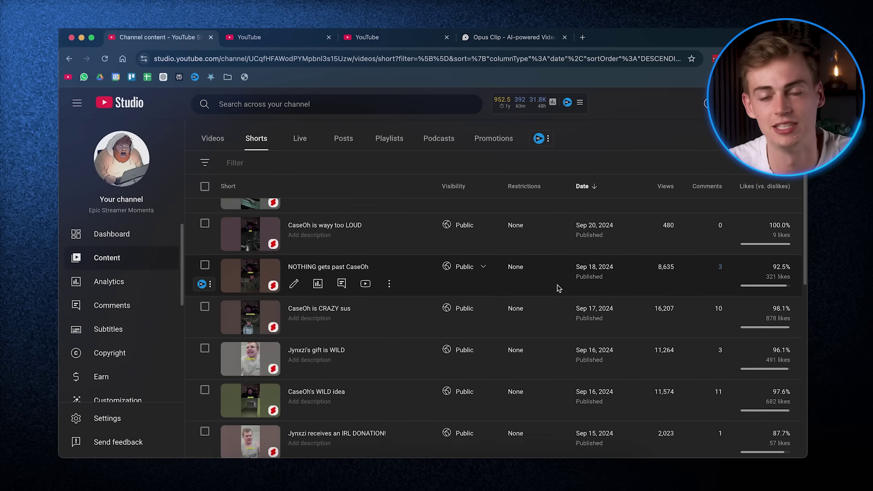
scroll(560, 286, down, 5)
scroll(559, 290, down, 2)
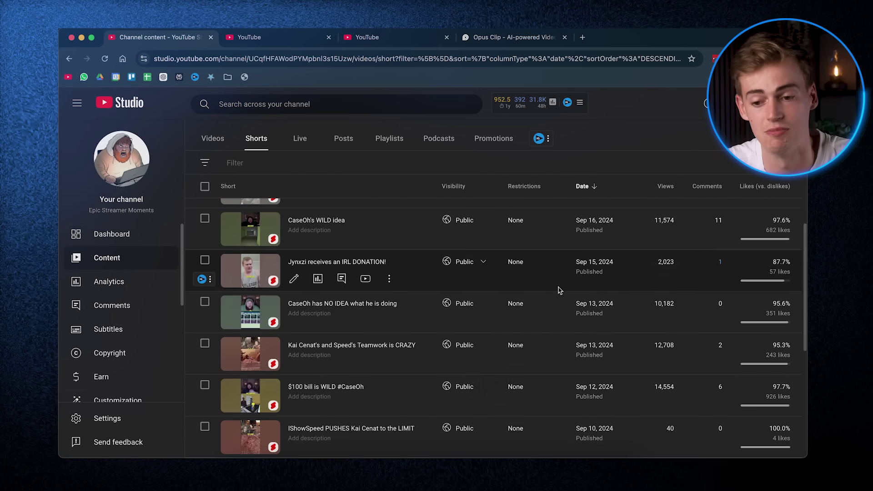
Review the channel analytics overview, highlighting 107.8K views over 28 days
click(110, 282)
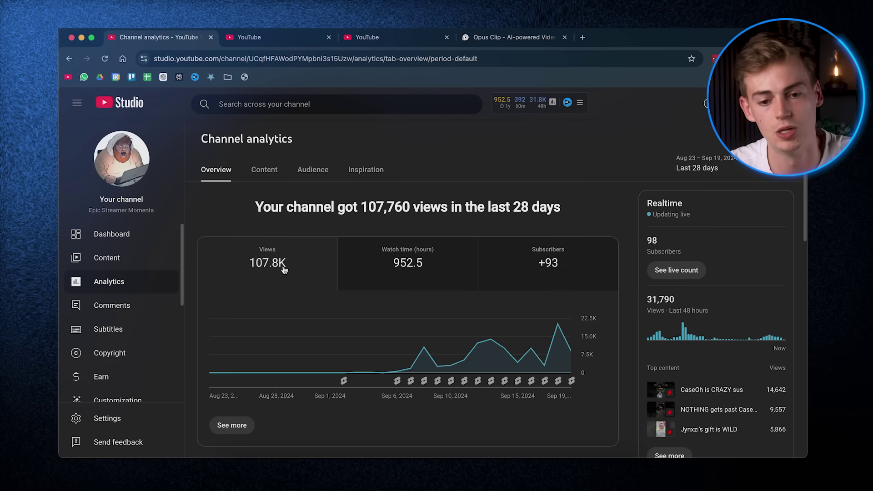
drag(282, 267, 220, 269)
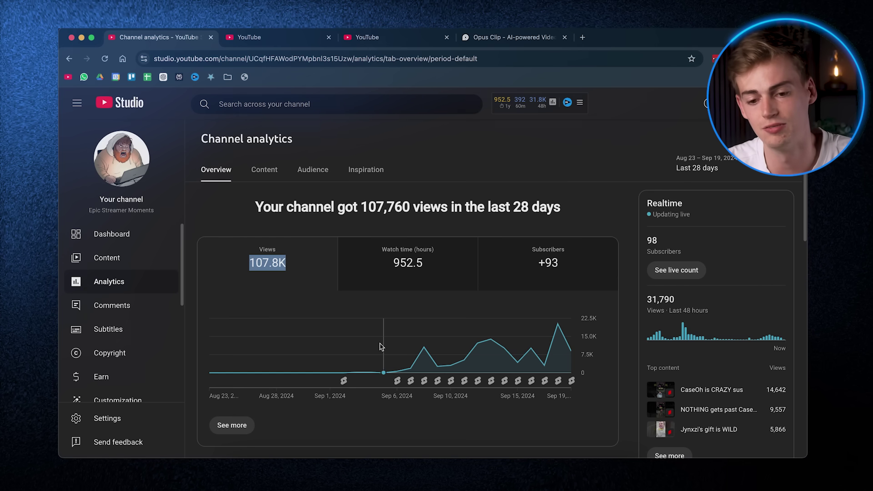
mouse_move(342, 384)
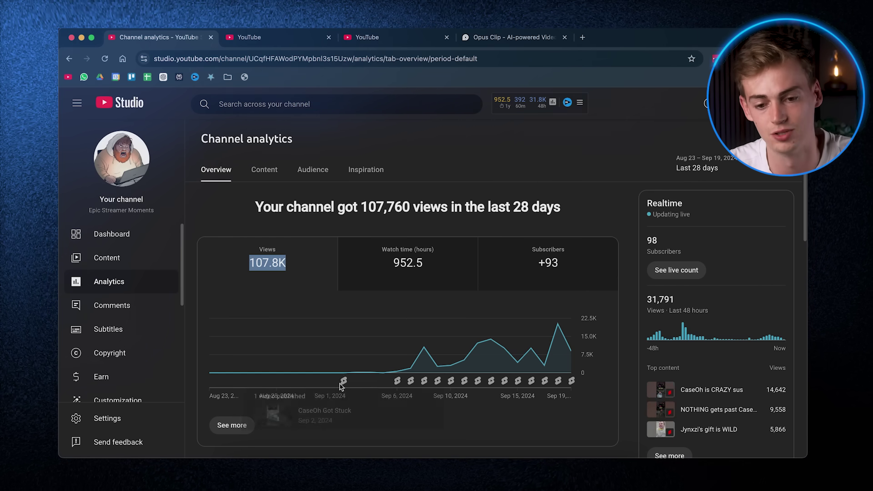
mouse_move(398, 381)
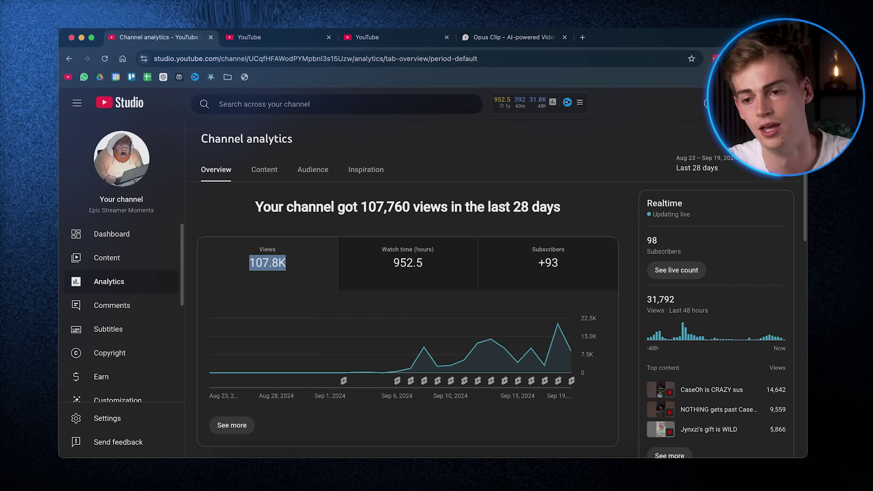
Switch accounts to the Hoop Loop channel
click(708, 104)
click(723, 203)
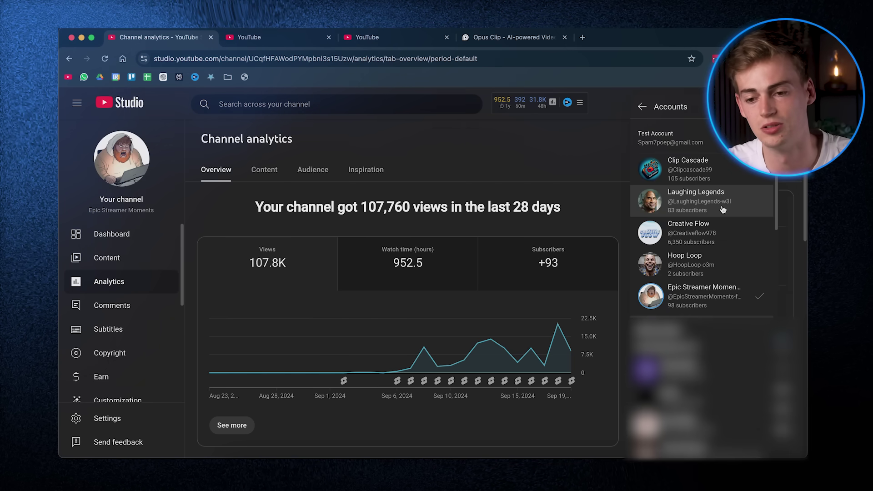
click(717, 262)
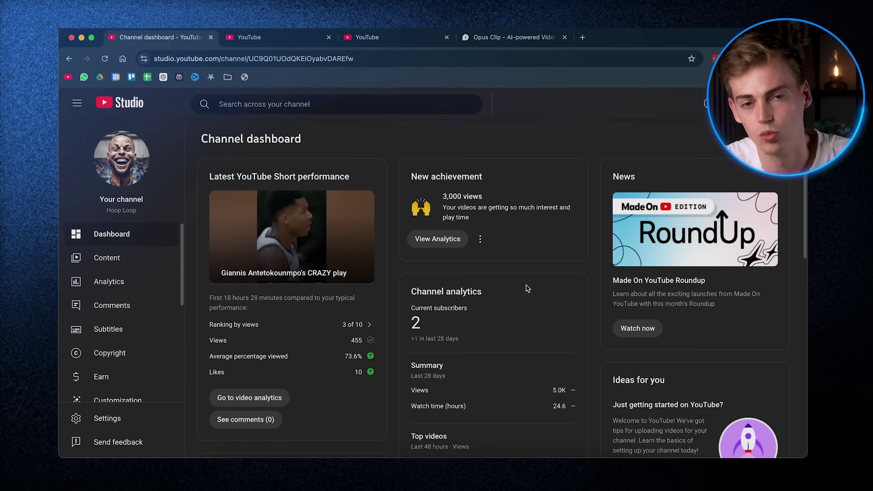
Open Hoop Loop's Shorts list and check the Lynn Brothers Short's Shorts policy note
click(137, 257)
click(255, 165)
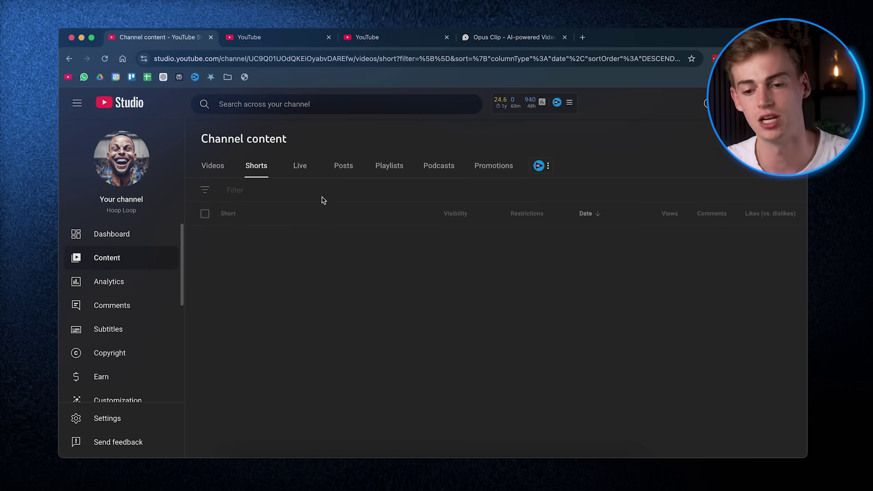
scroll(347, 290, down, 3)
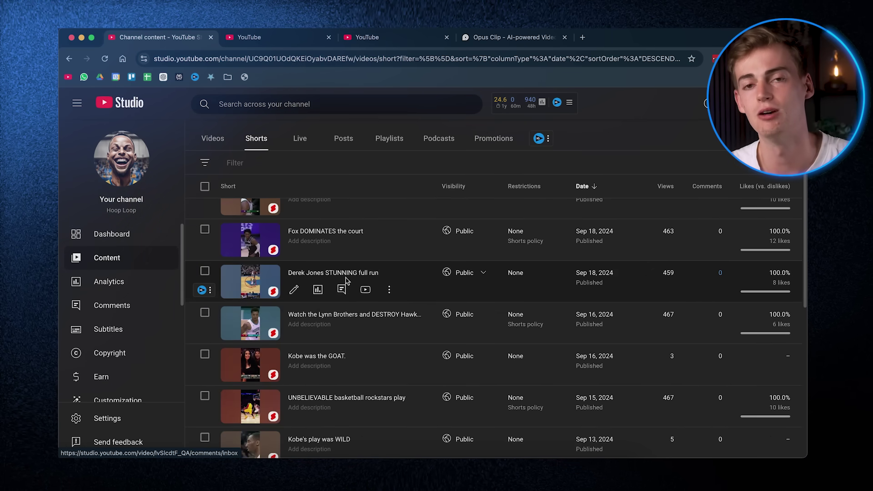
scroll(347, 288, down, 1)
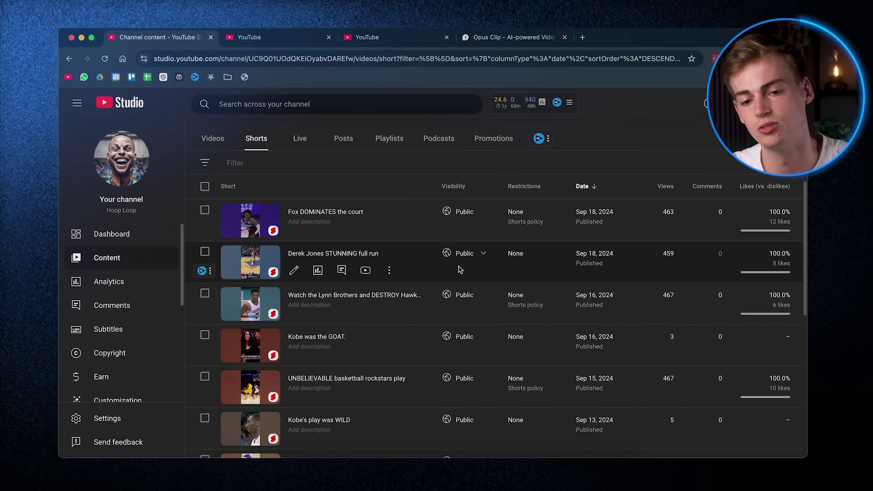
scroll(477, 293, down, 1)
mouse_move(529, 302)
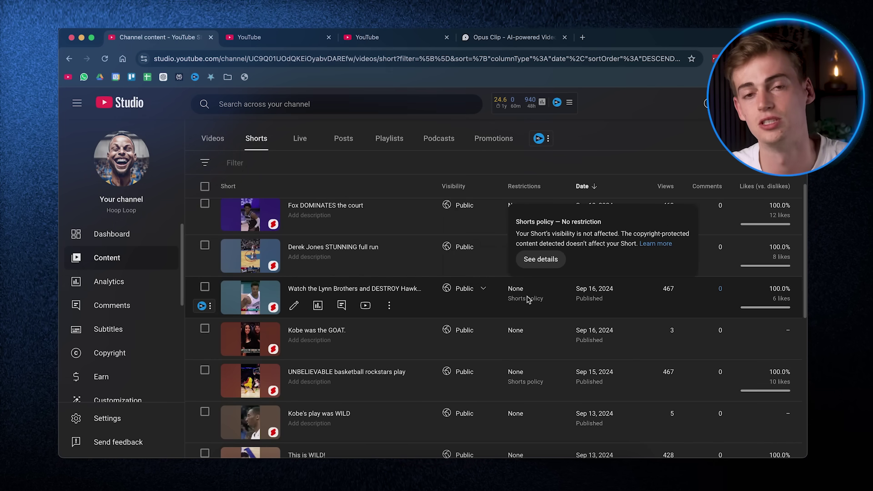
click(540, 259)
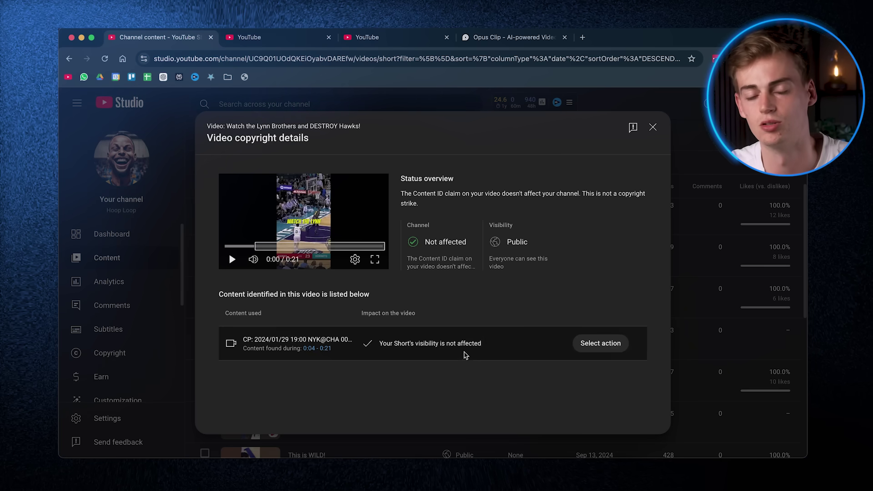
mouse_move(479, 354)
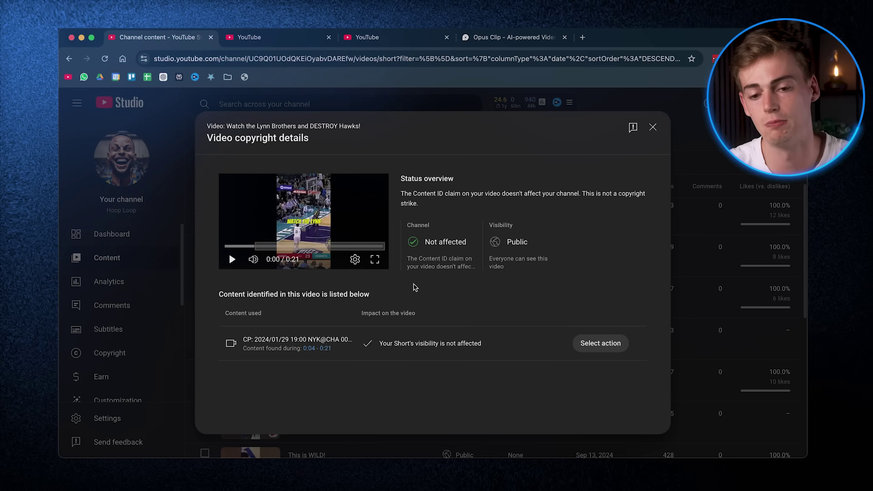
click(652, 127)
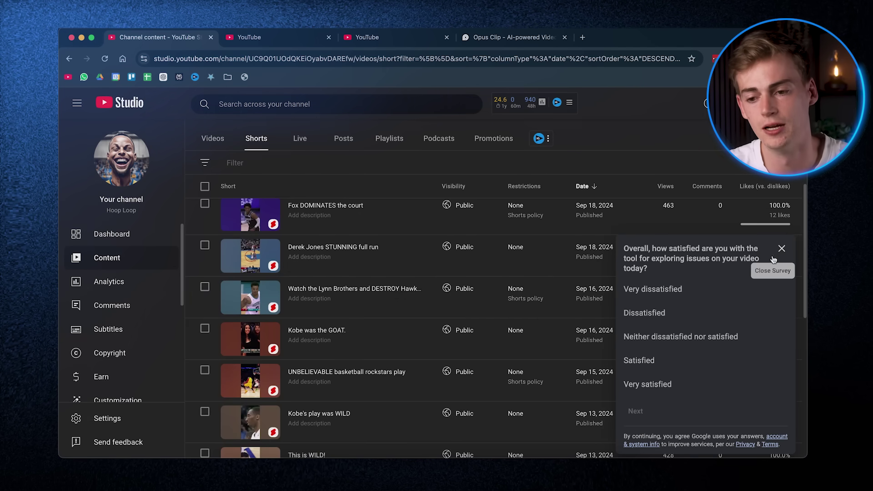
Dismiss the survey and open analytics for the scheduled 'KOBE VS JORDAN, who is the GOAT?' Short
click(779, 248)
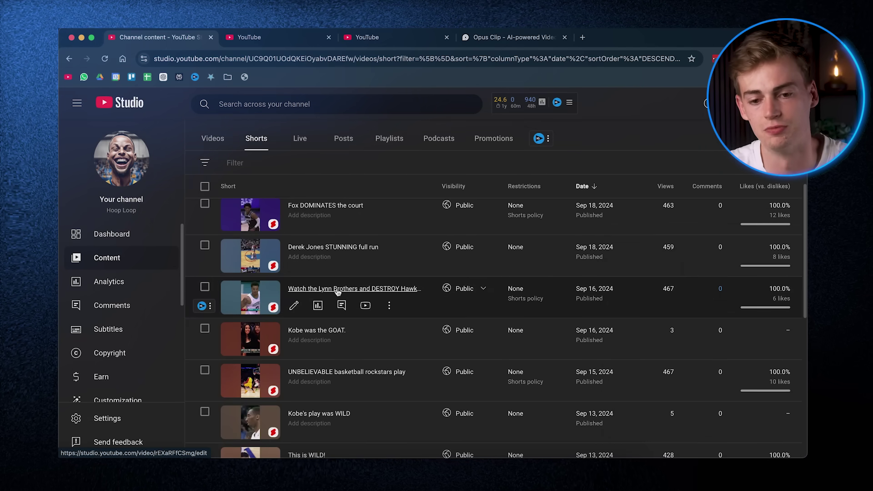
scroll(342, 290, up, 3)
scroll(342, 290, up, 3)
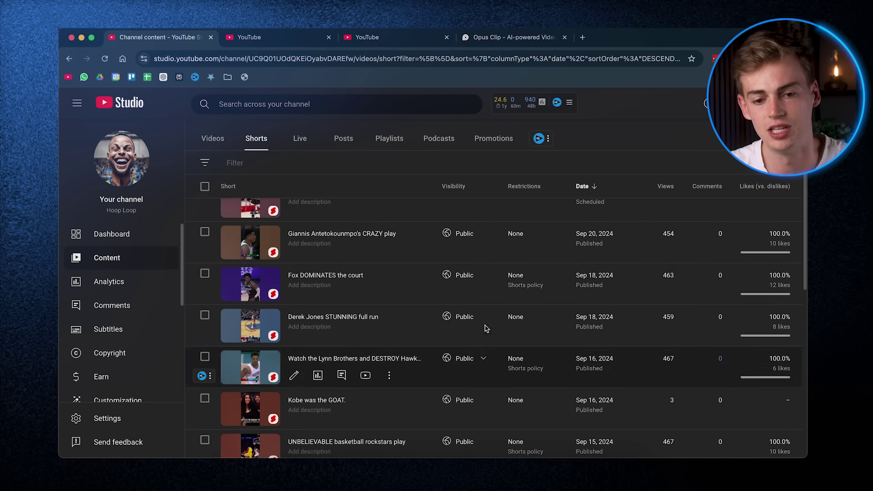
mouse_move(521, 271)
scroll(402, 319, up, 3)
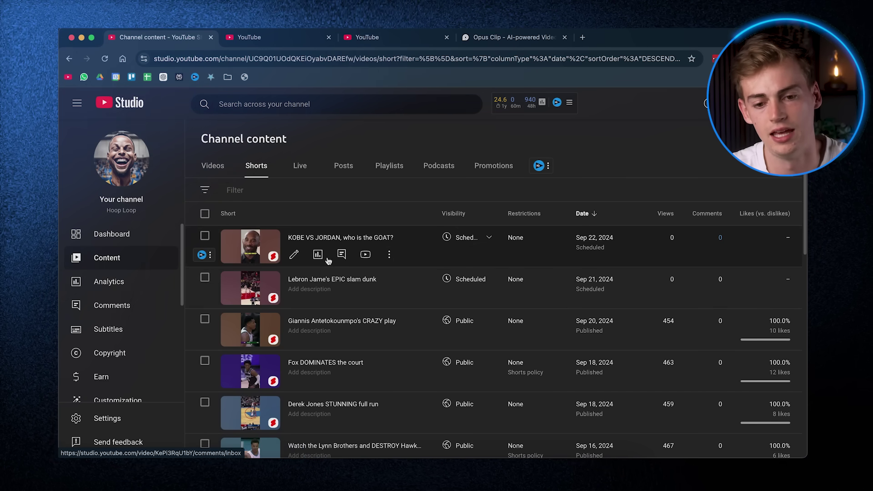
click(317, 255)
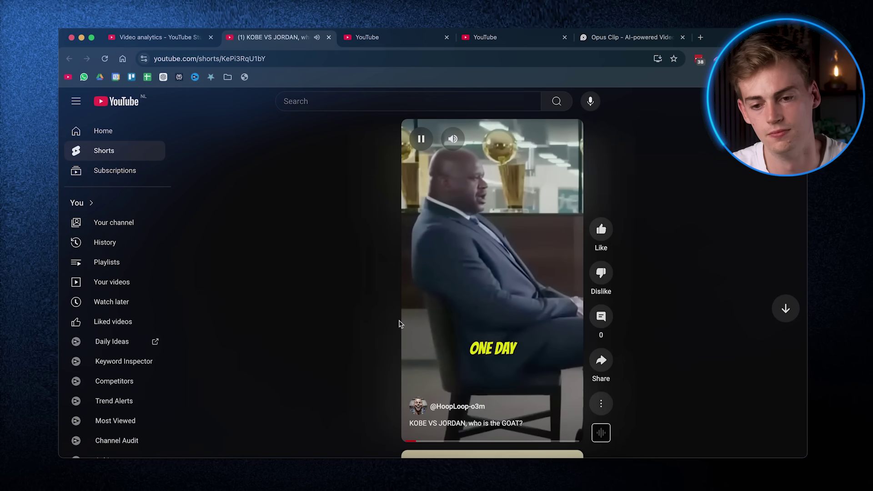
Pause the KOBE VS JORDAN Short and go back to the YouTube Studio tab
key(space)
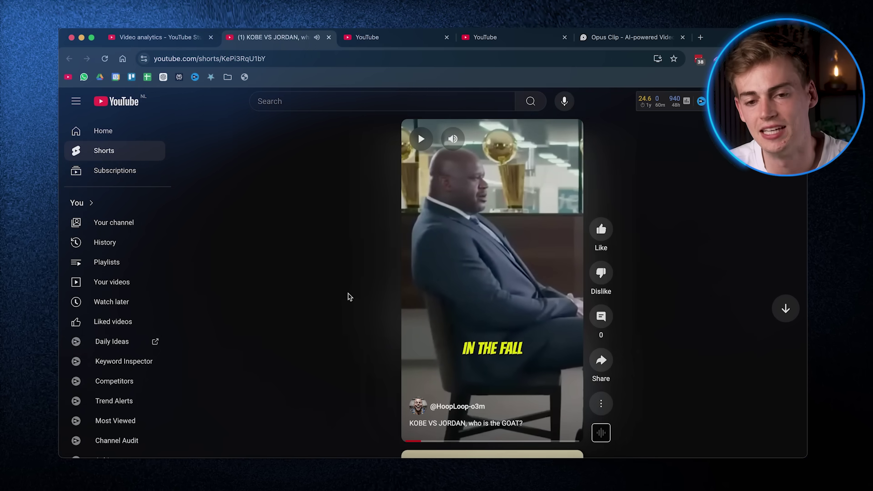
click(169, 38)
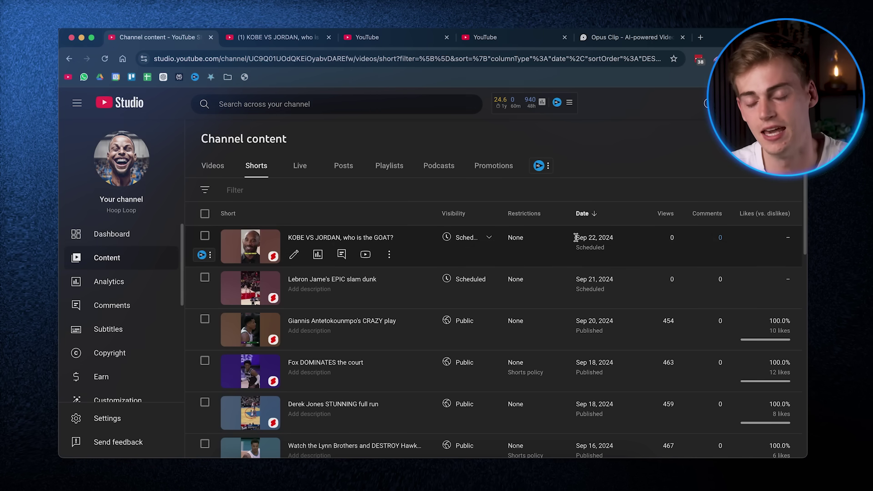
Open Hoop Loop analytics showing 4,972 views, 24.6 watch hours and +1 subscriber
scroll(575, 238, down, 10)
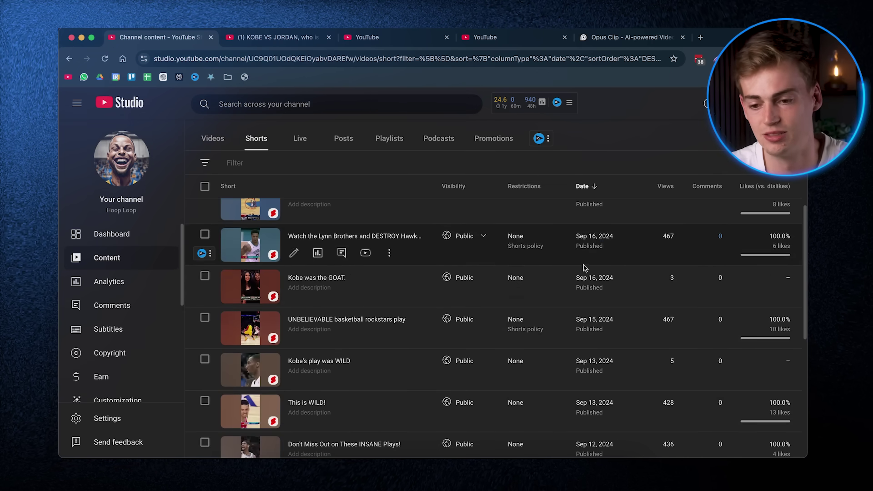
scroll(608, 289, down, 3)
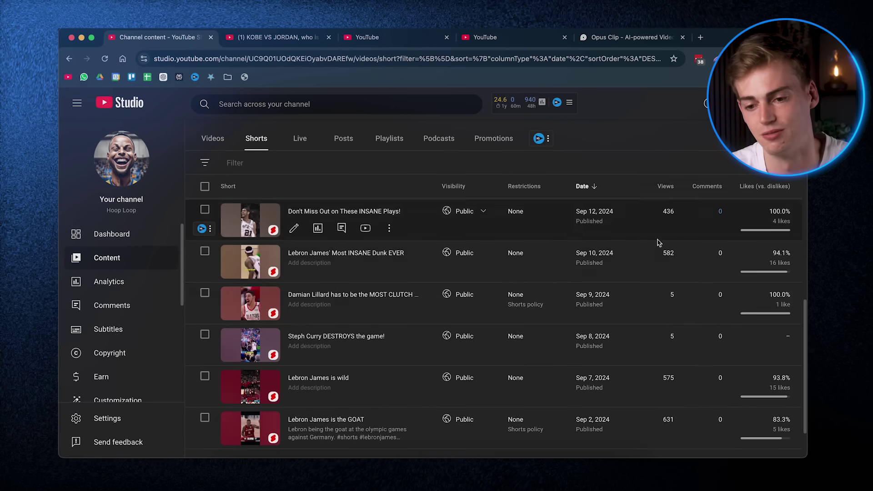
scroll(657, 244, down, 3)
click(119, 287)
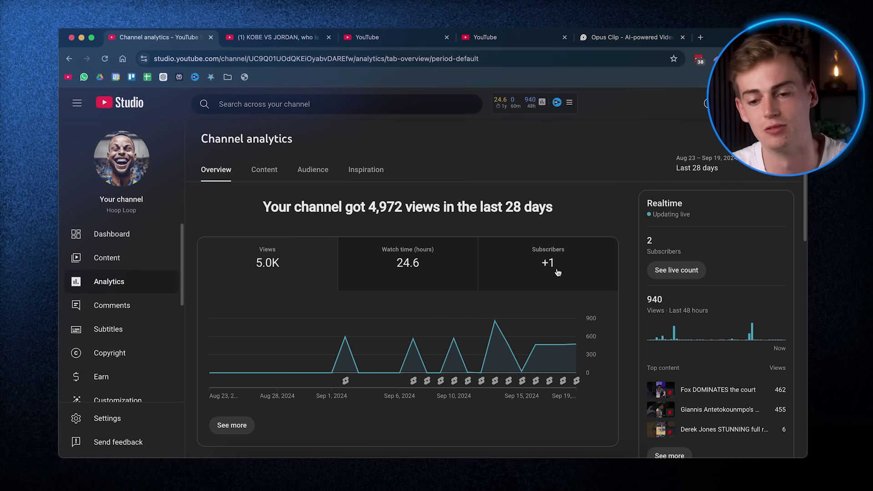
mouse_move(553, 268)
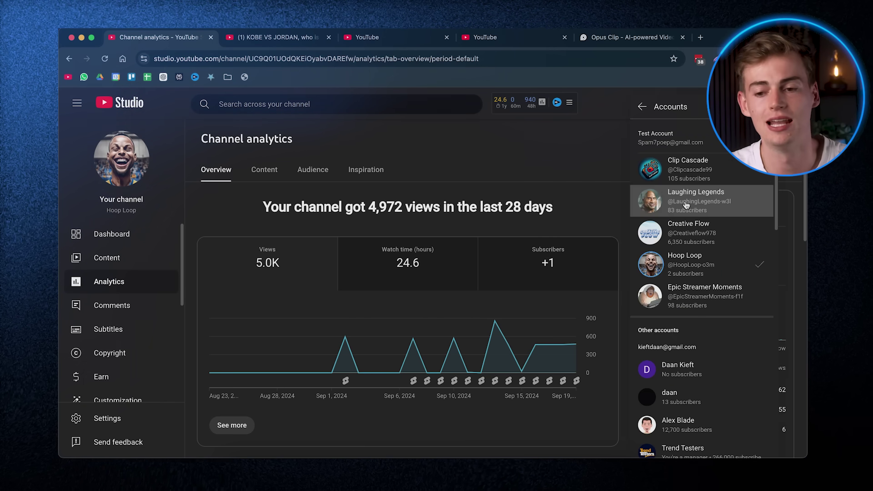
Switch to Laughing Legends and open its analytics overview showing 110,394 views in 28 days
click(687, 204)
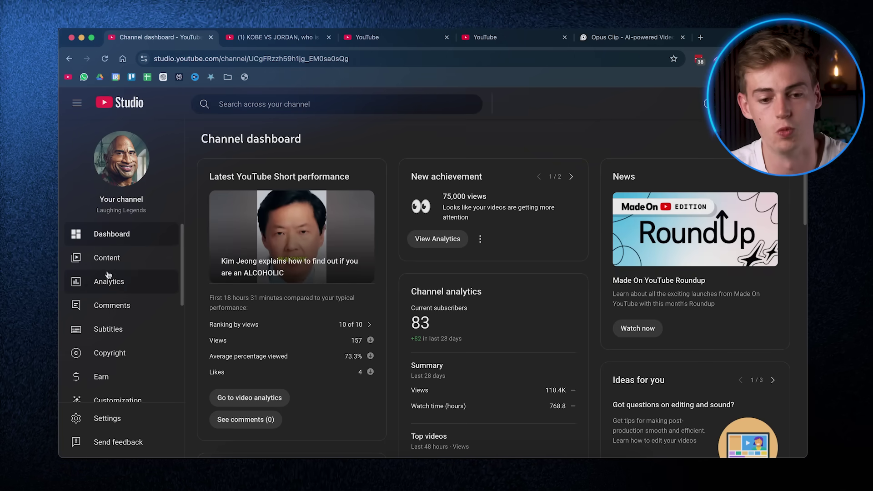
click(121, 280)
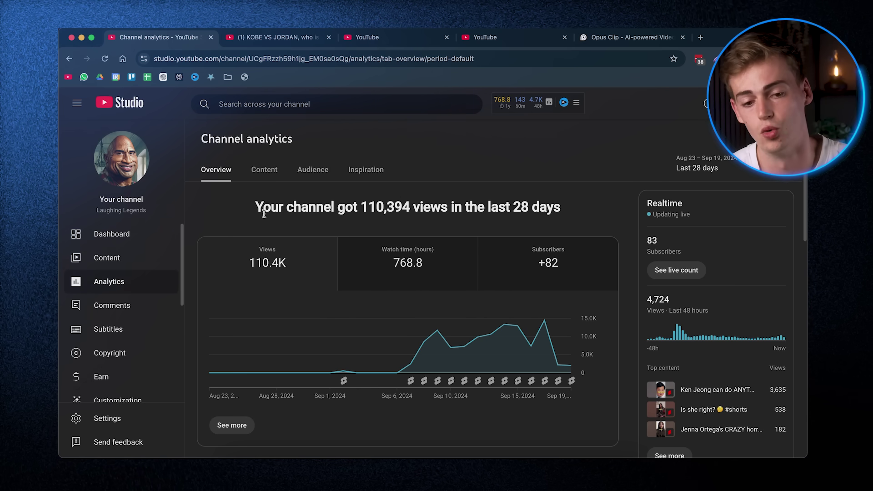
Open Laughing Legends' Shorts list and scroll through each Short's dates, views and like ratios
click(131, 265)
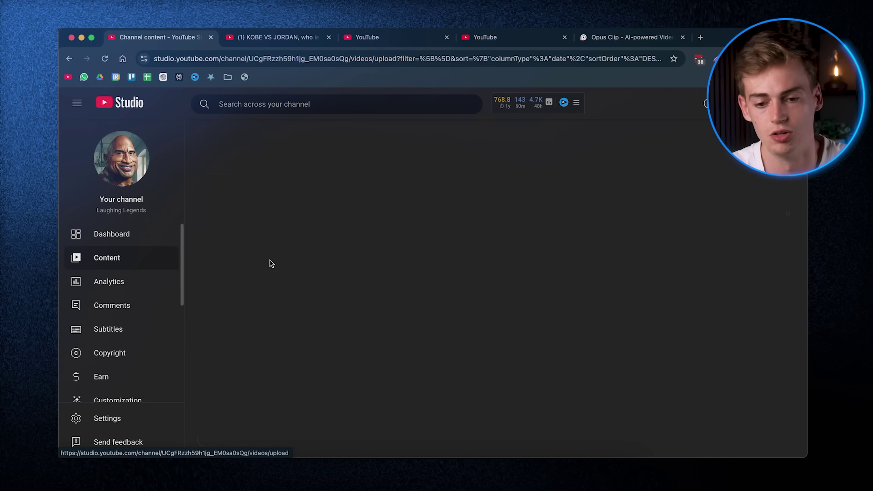
click(247, 167)
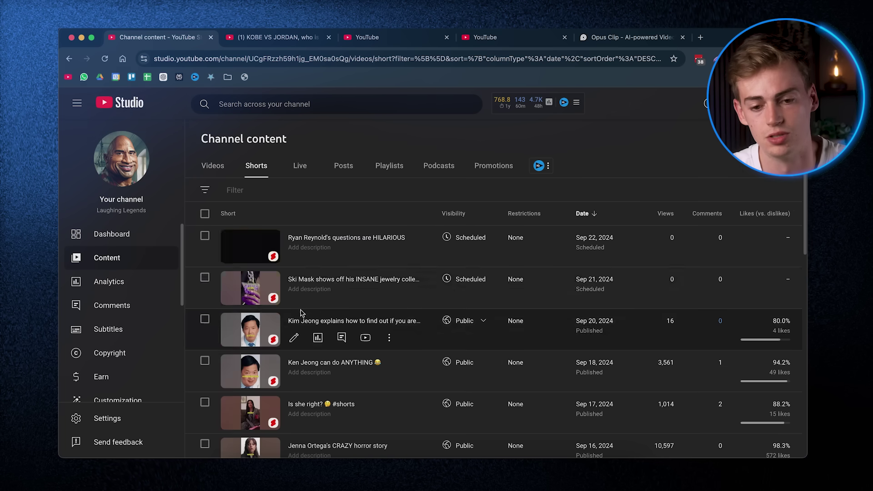
scroll(453, 297, down, 1)
scroll(454, 297, down, 8)
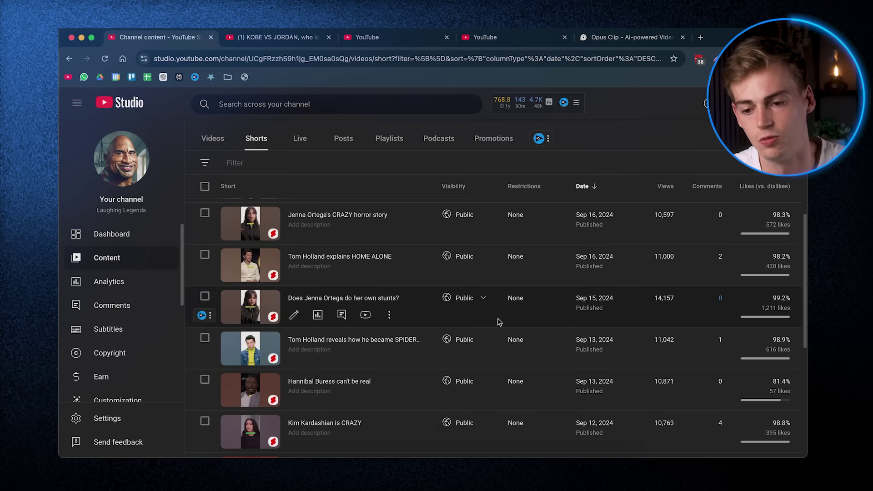
scroll(478, 309, down, 2)
scroll(471, 307, up, 6)
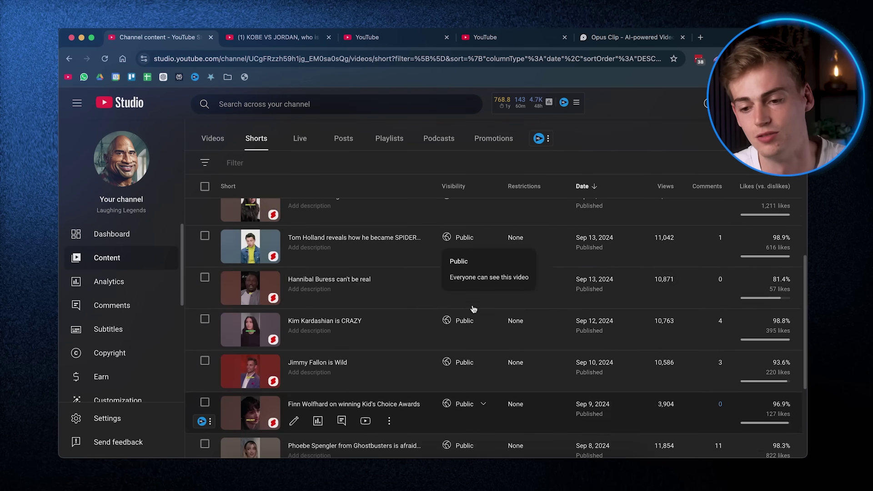
scroll(621, 272, down, 1)
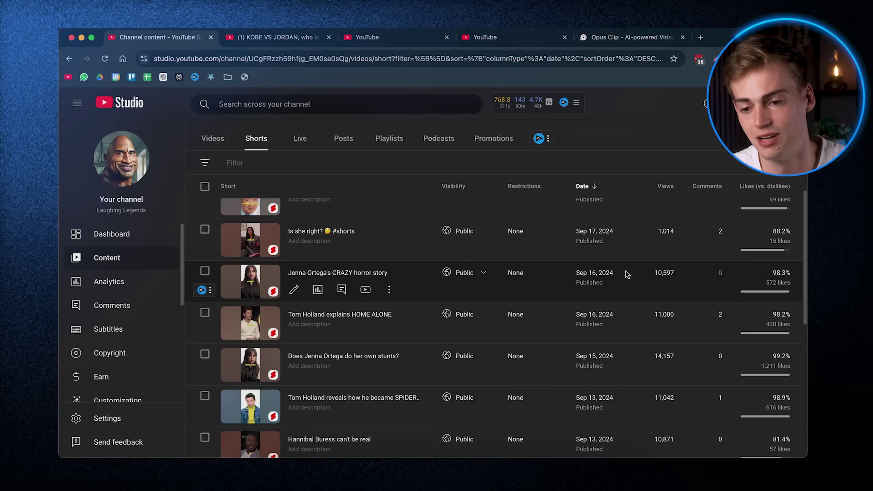
scroll(641, 250, down, 1)
scroll(654, 249, up, 2)
scroll(659, 244, up, 1)
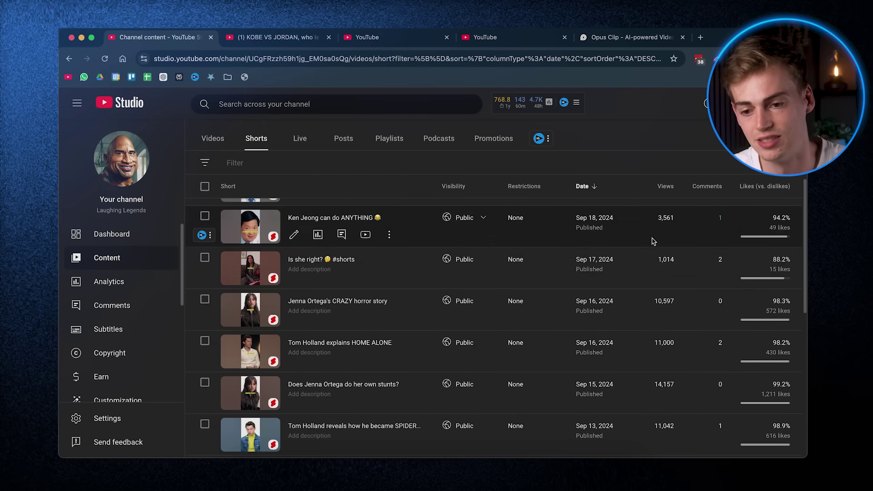
scroll(648, 272, down, 2)
scroll(650, 288, down, 1)
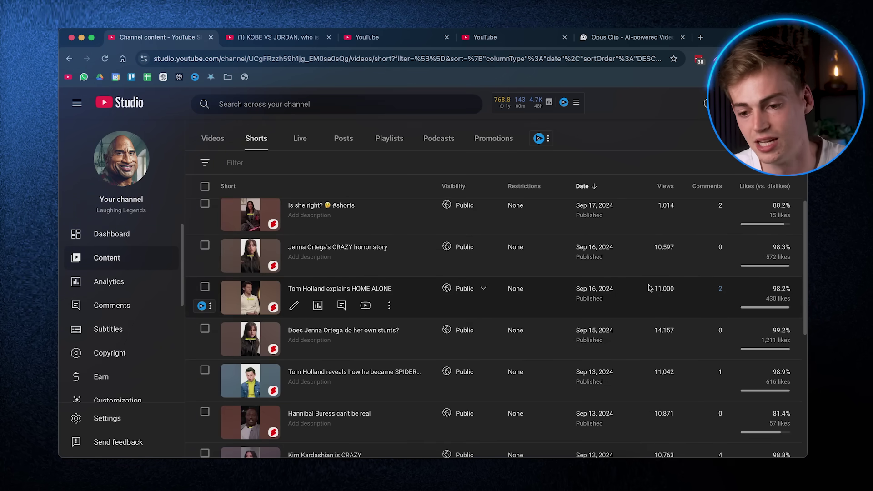
scroll(663, 391, down, 2)
scroll(662, 403, down, 3)
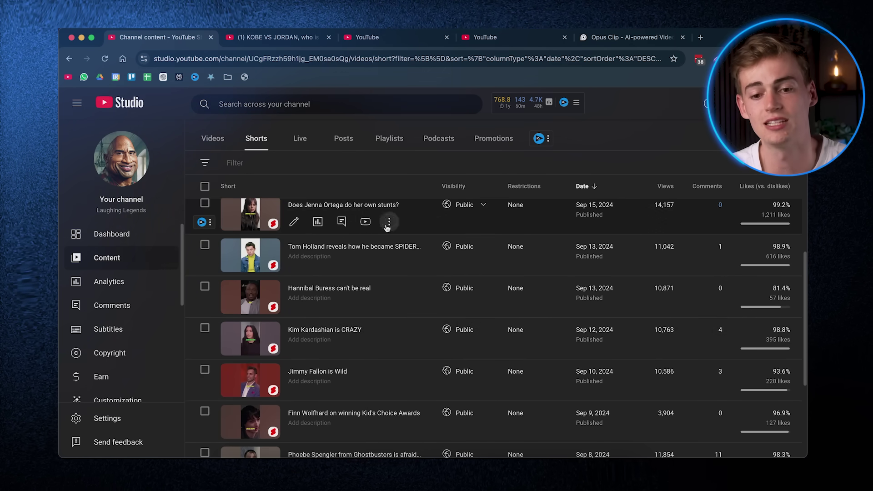
click(314, 230)
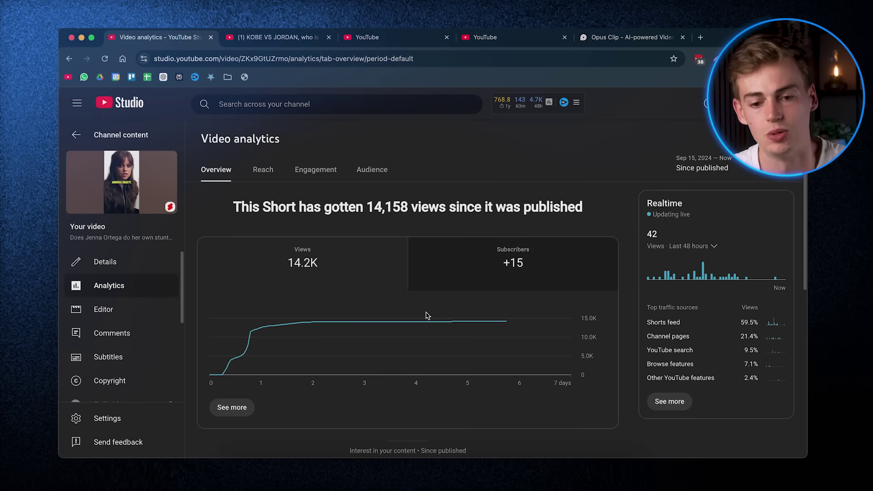
click(263, 169)
scroll(302, 289, down, 5)
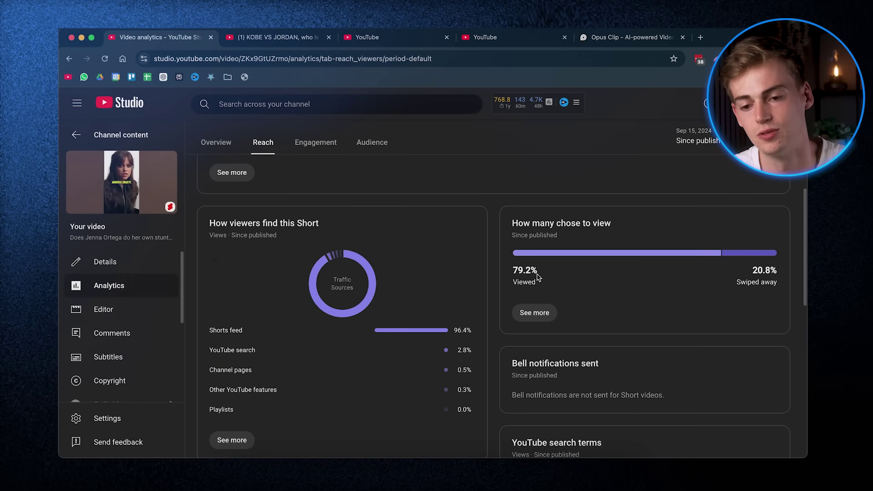
drag(538, 275, 505, 275)
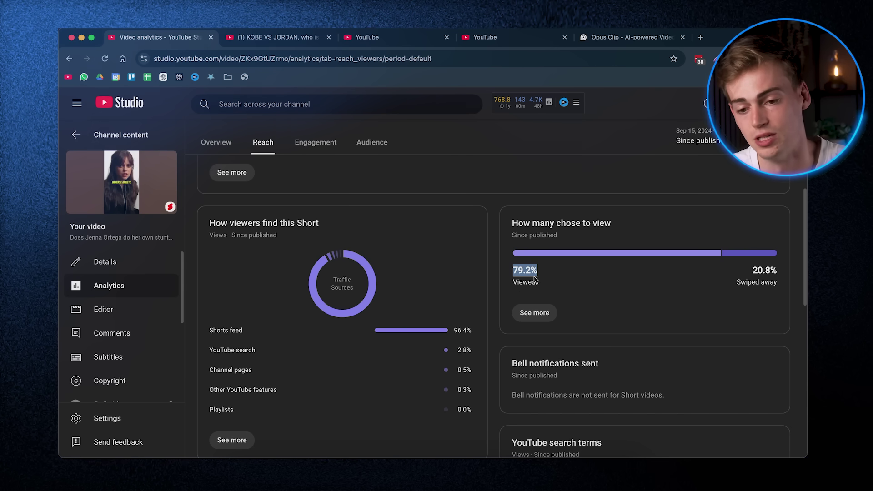
click(155, 135)
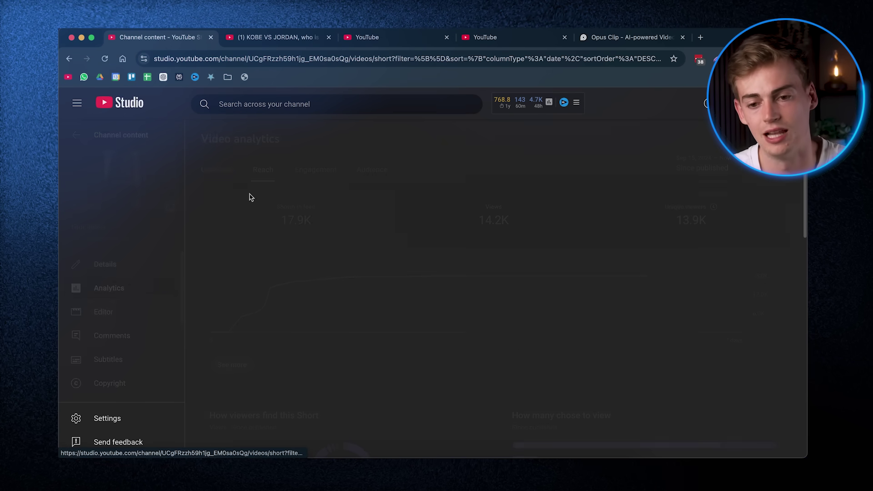
scroll(509, 282, down, 5)
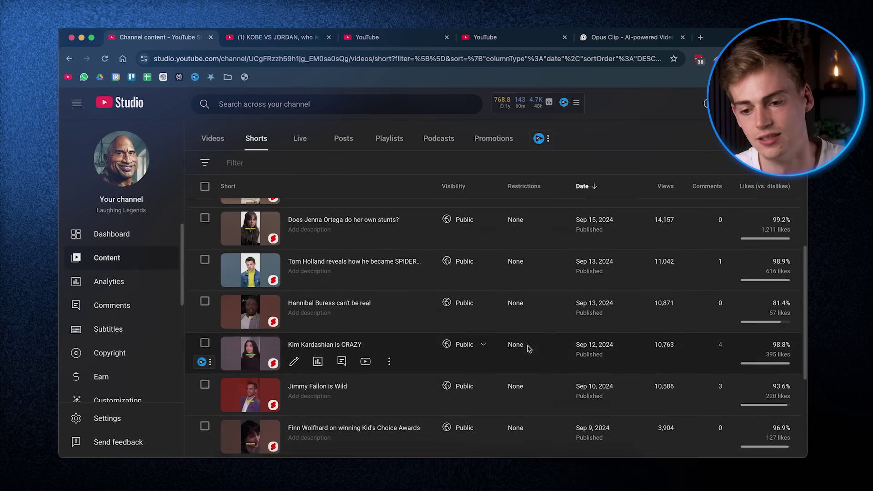
scroll(529, 349, down, 3)
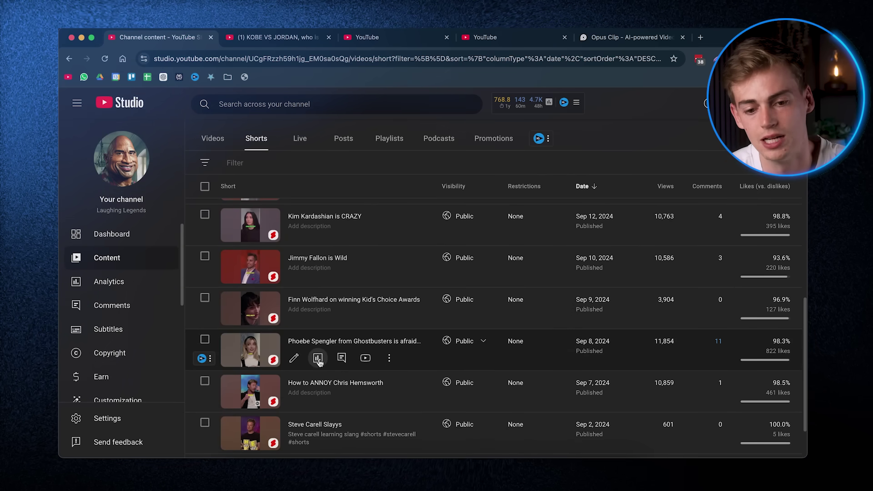
click(318, 359)
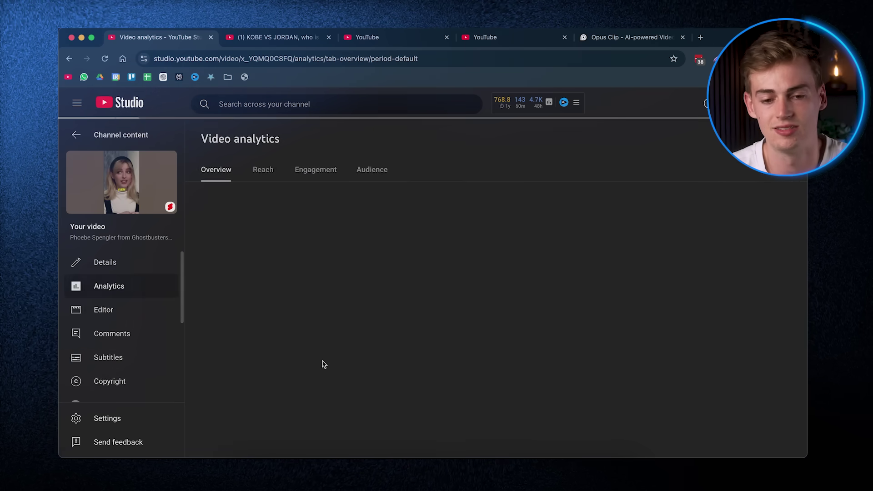
click(102, 137)
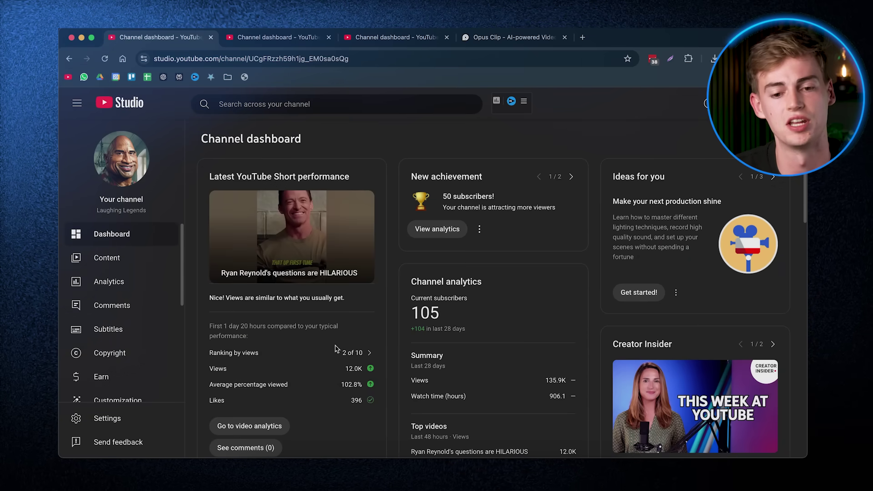
Show the Top recent videos ranking, with the Ryan Reynolds Short at 2 of 10
mouse_move(353, 353)
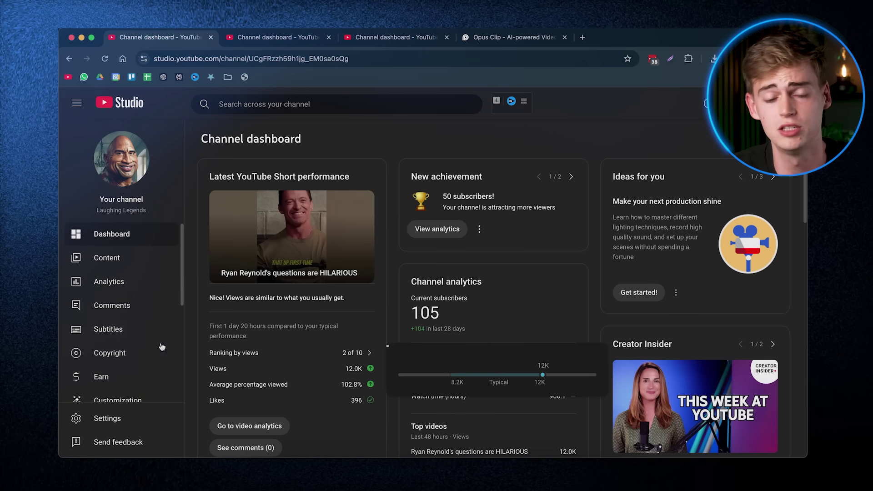
Check the channel's 28-day analytics chart, then switch to Hoop Loop's dashboard
click(108, 283)
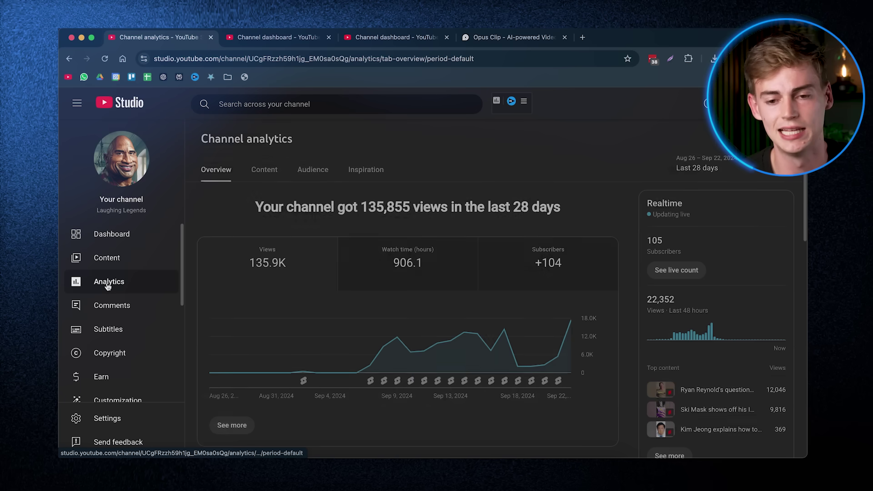
mouse_move(581, 324)
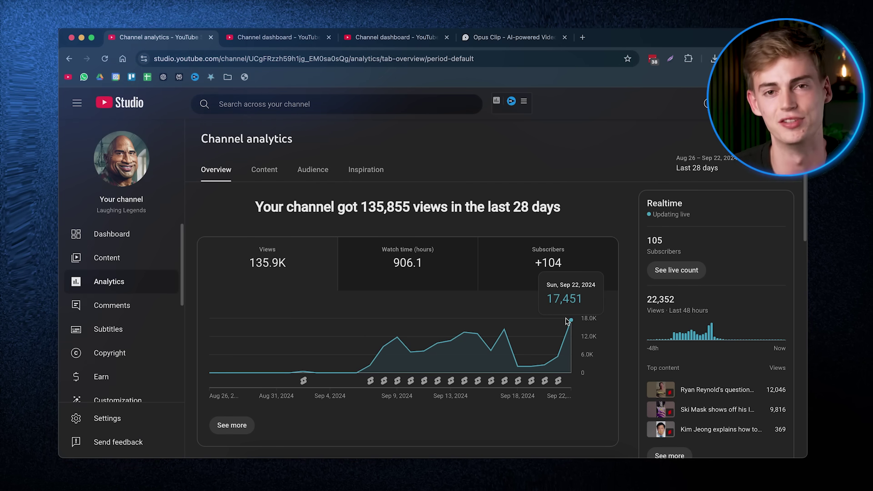
click(264, 38)
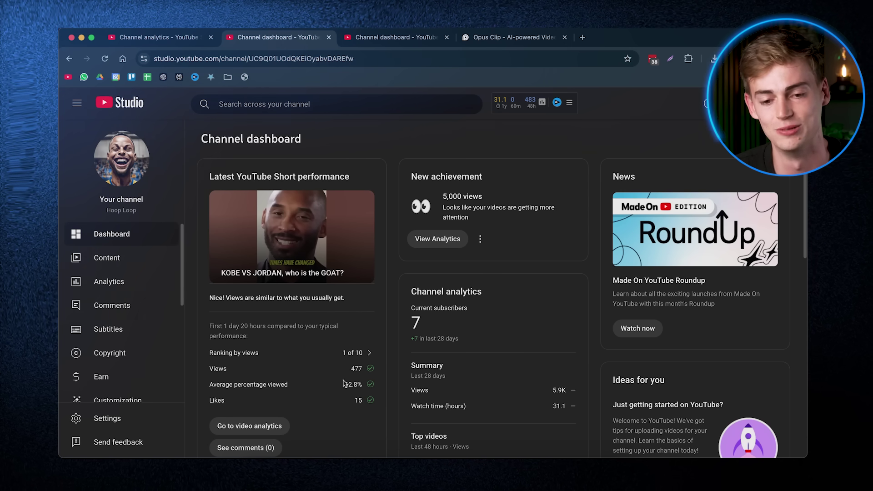
Review Hoop Loop's analytics and Shorts list, then switch to the Epic Streamer Moments tab
click(117, 281)
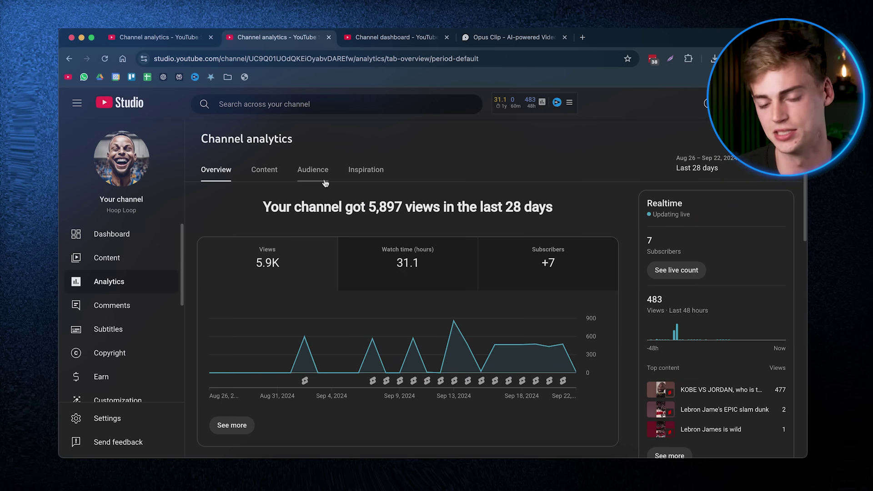
click(107, 258)
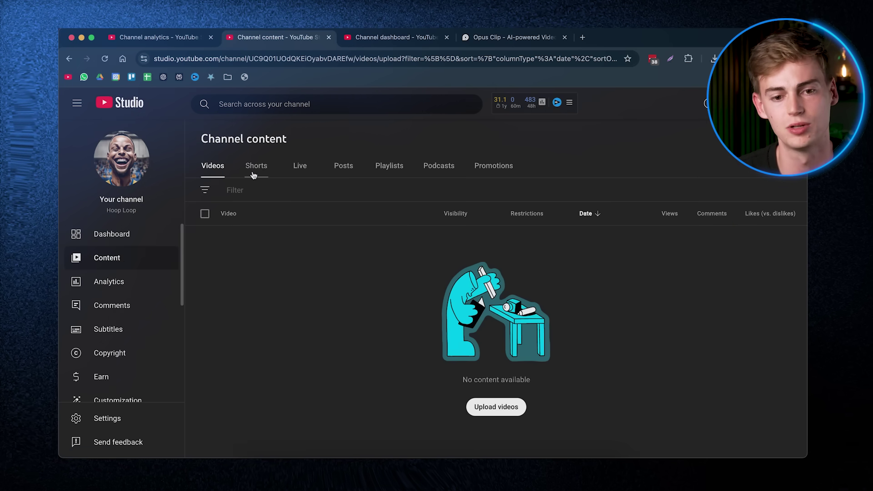
click(253, 175)
mouse_move(530, 379)
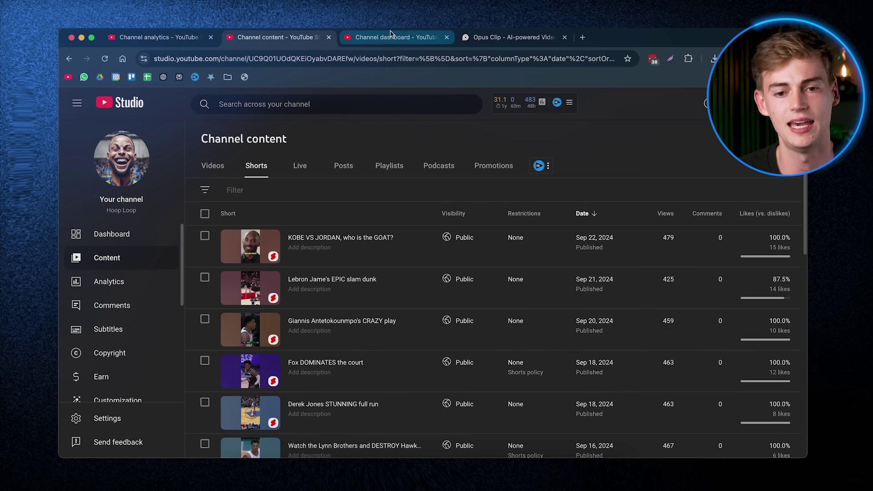
click(390, 36)
Open Epic Streamer Moments' content list on the Shorts tab
click(107, 257)
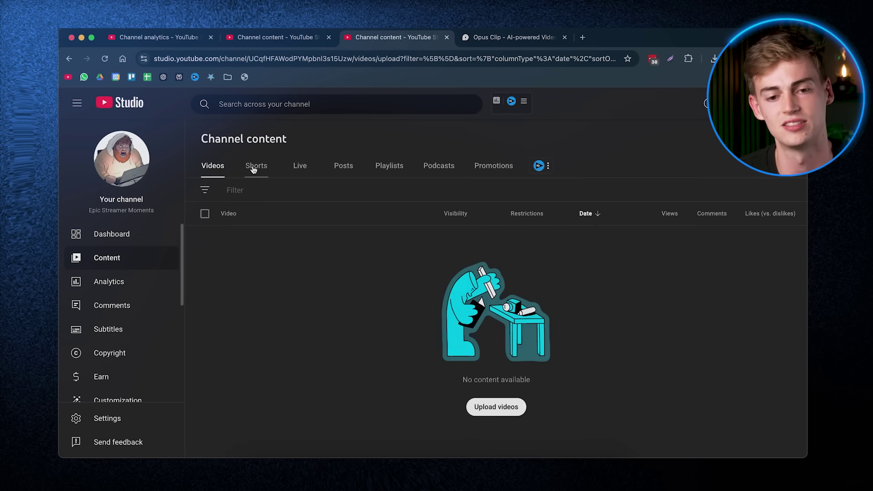
click(253, 169)
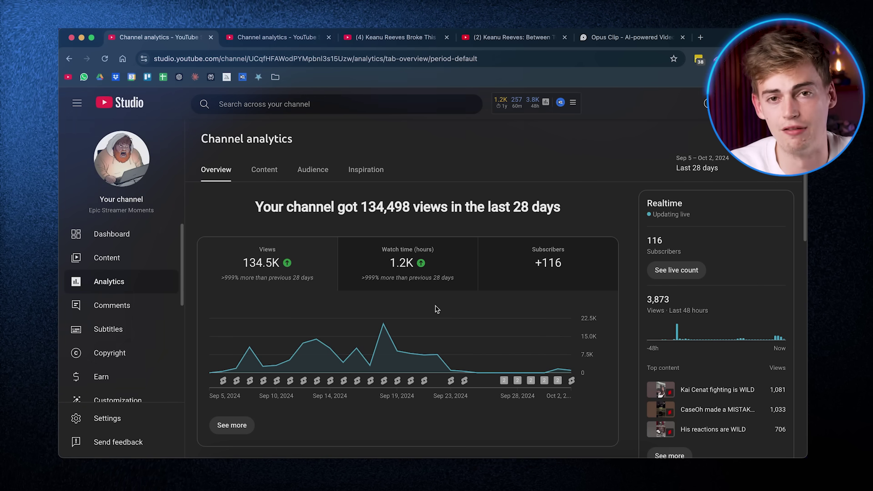
Switch with Ctrl+Tab to the Laughing Legends channel analytics tab
mouse_move(463, 355)
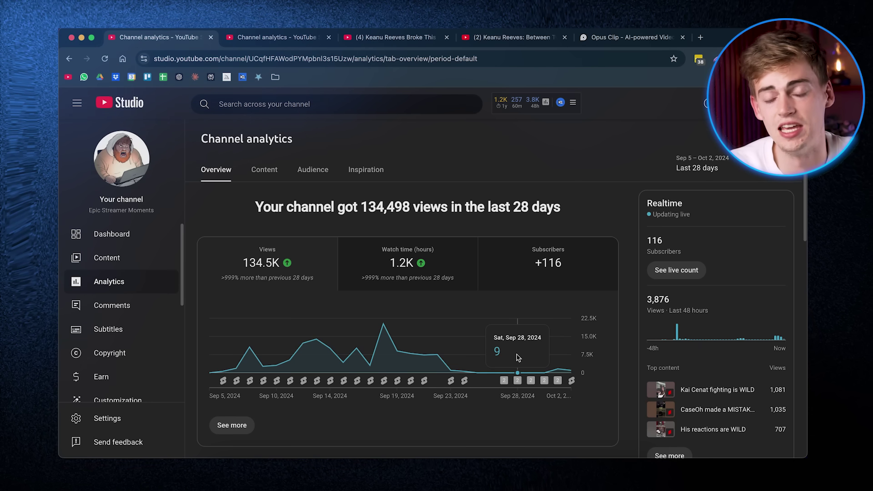
key(ctrl+Tab)
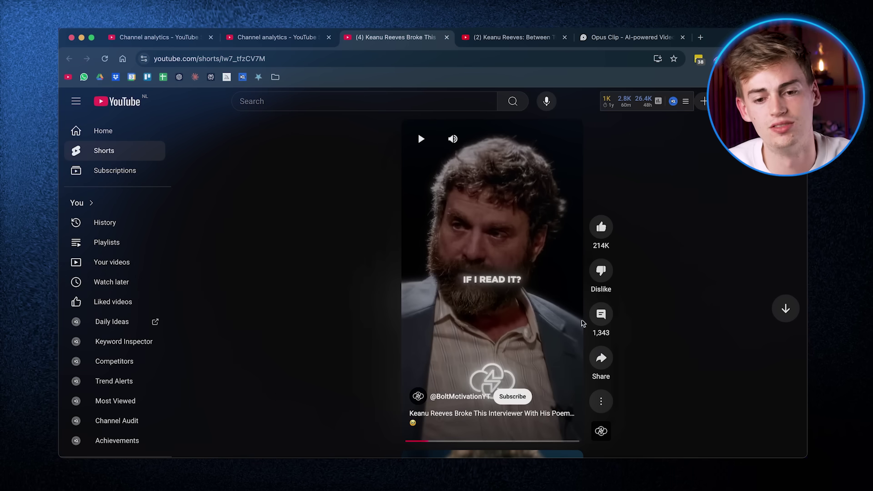
Replay the Keanu Reeves Short from the start, pause it, then view the Between Two Ferns interview
drag(428, 440, 337, 444)
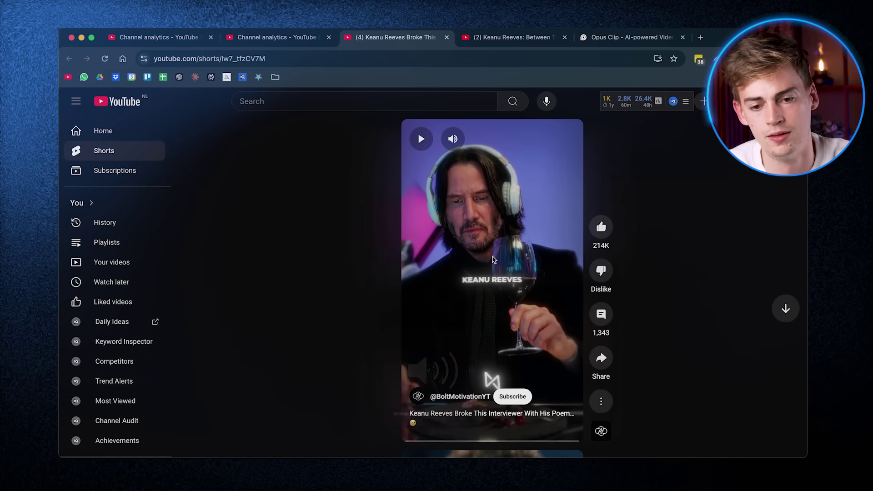
click(493, 259)
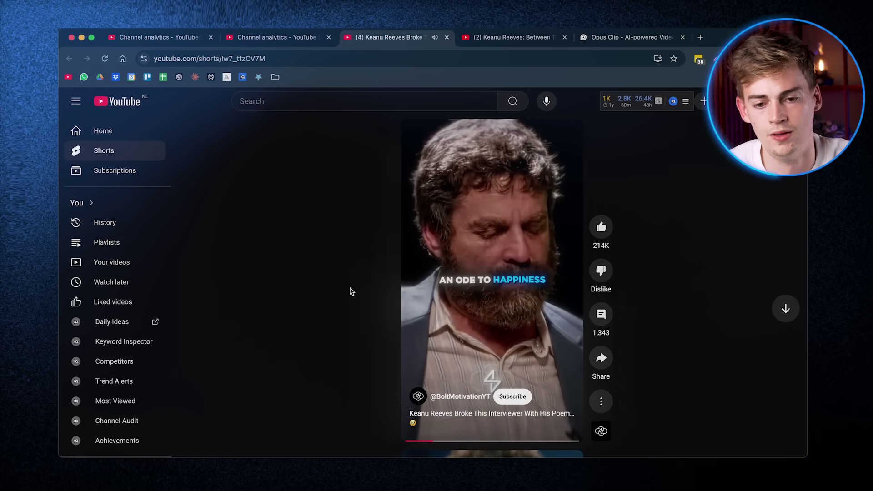
click(429, 284)
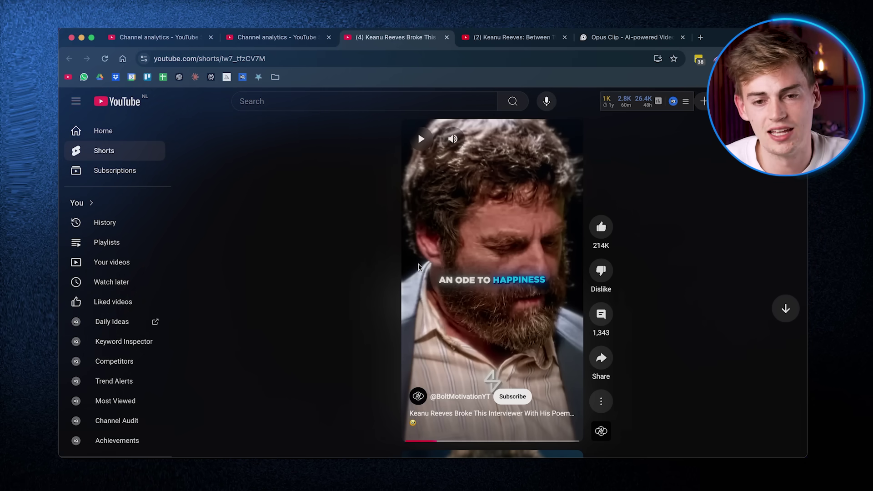
click(532, 42)
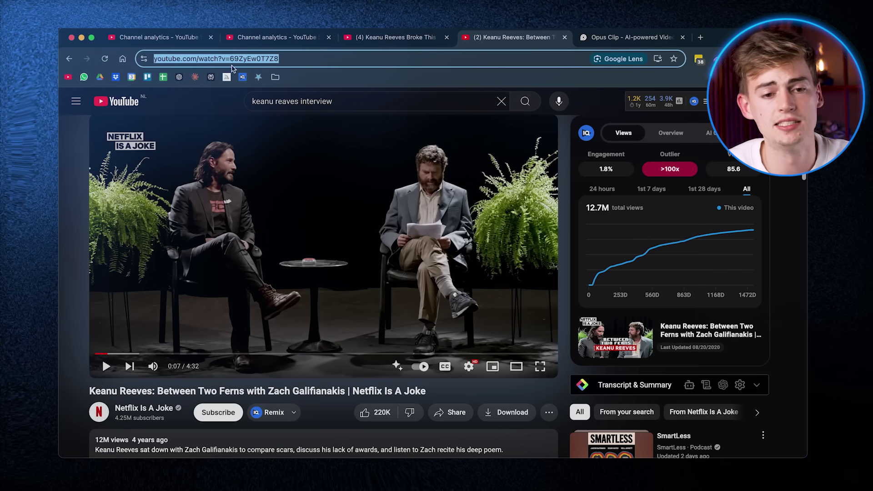
Review Opus Clip's ode-to-happiness results down to clip #2, then return to Laughing Legends analytics
click(594, 39)
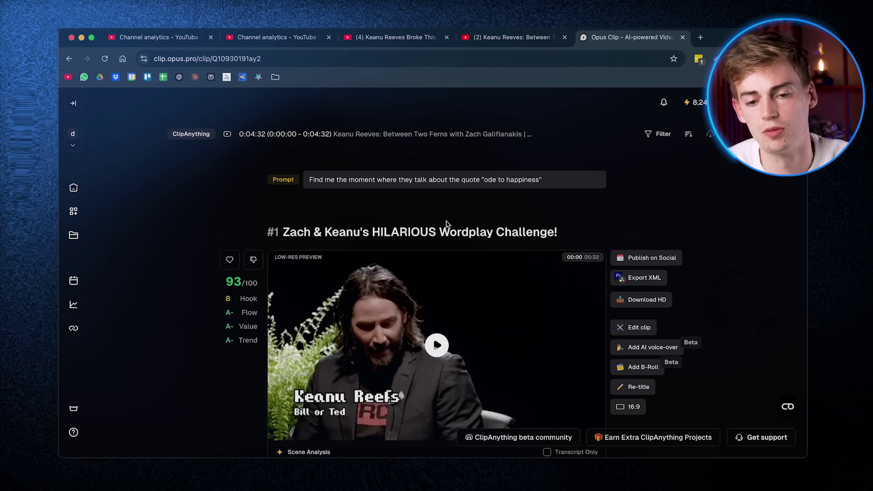
scroll(454, 226, down, 10)
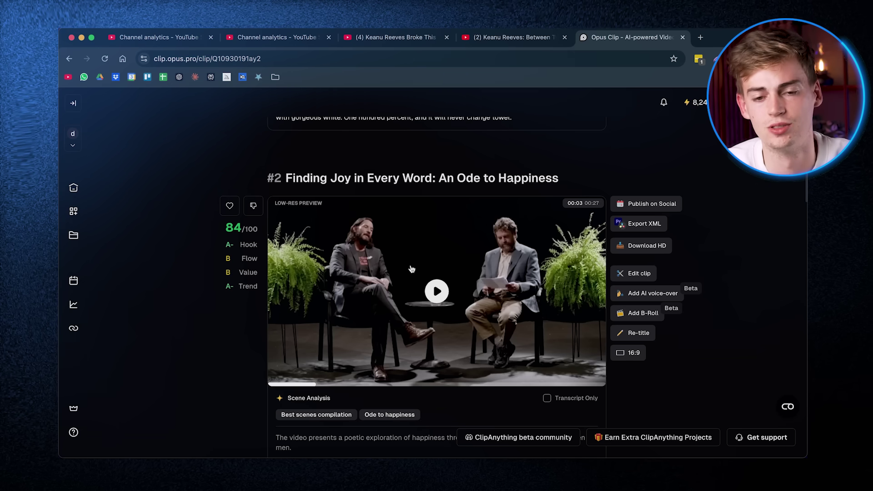
click(249, 42)
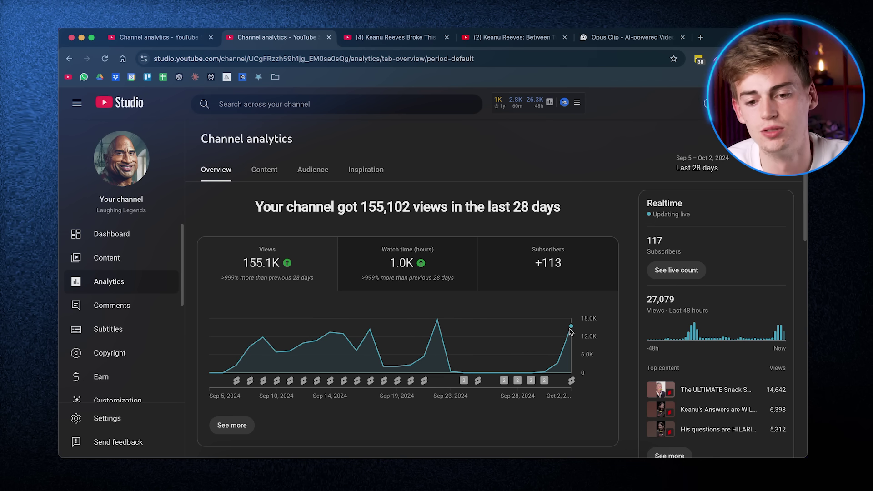
Highlight the realtime 48-hour view count, then open Laughing Legends' Shorts content list
mouse_move(570, 331)
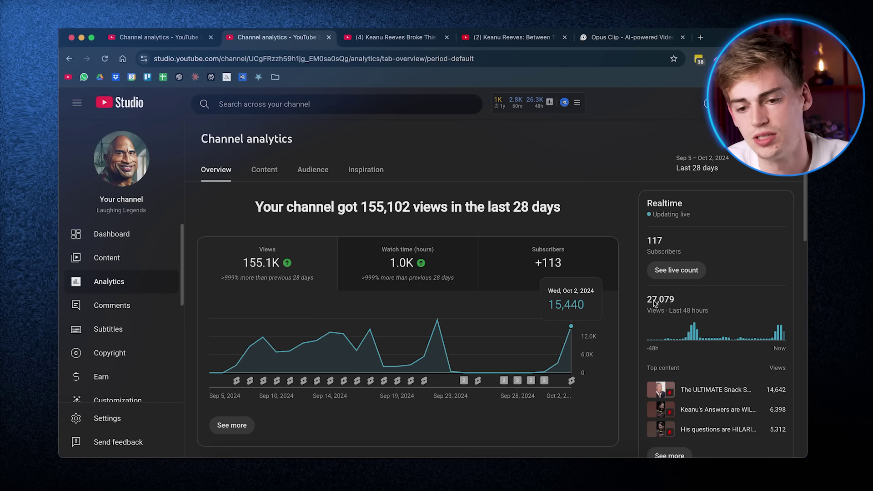
drag(676, 299, 642, 303)
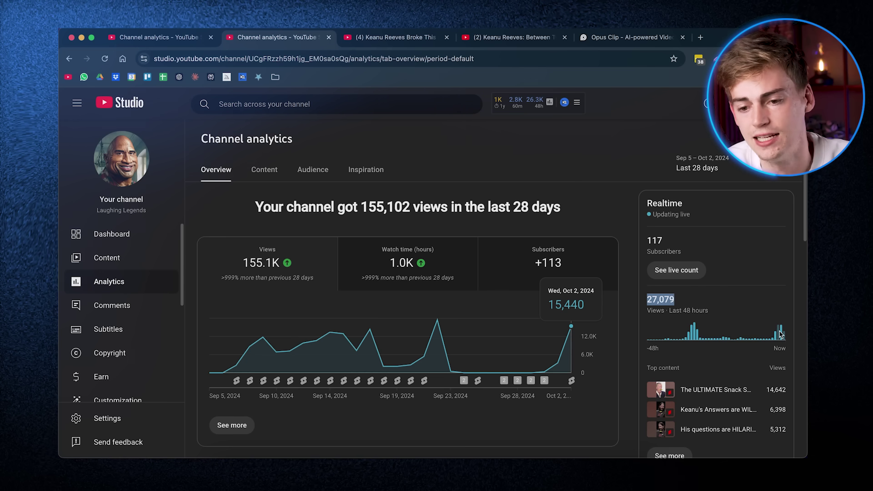
mouse_move(780, 334)
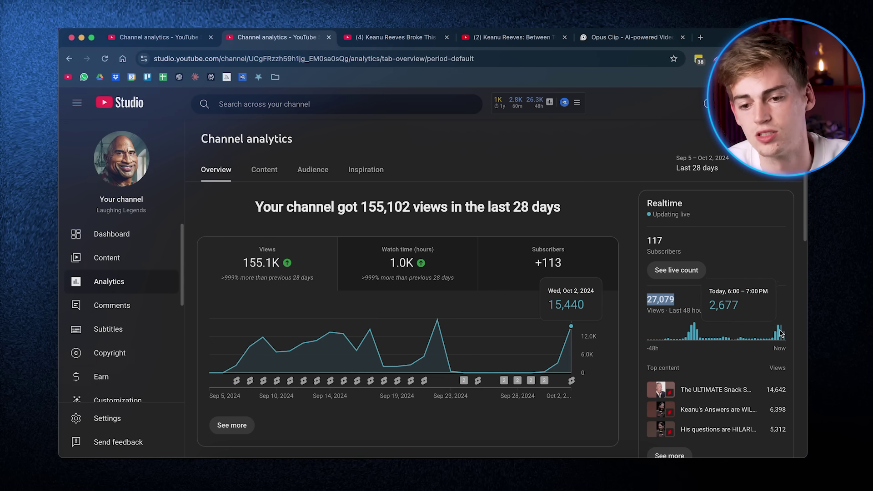
click(114, 258)
click(256, 167)
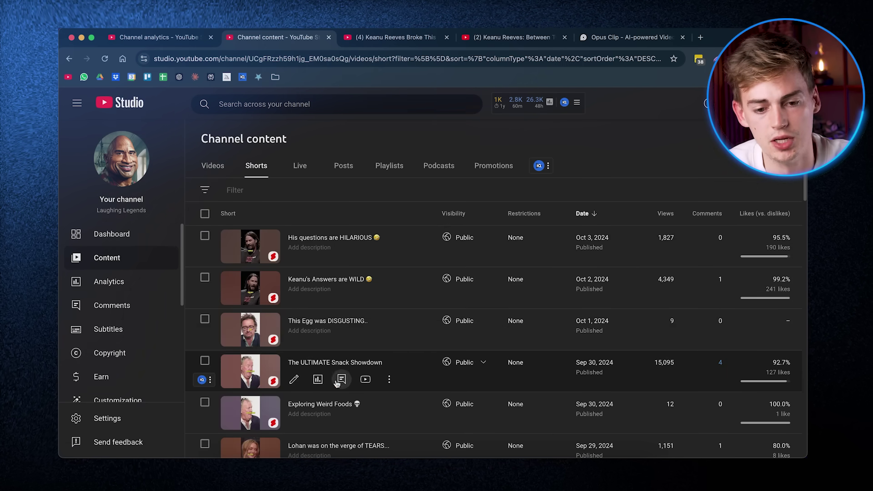
click(318, 380)
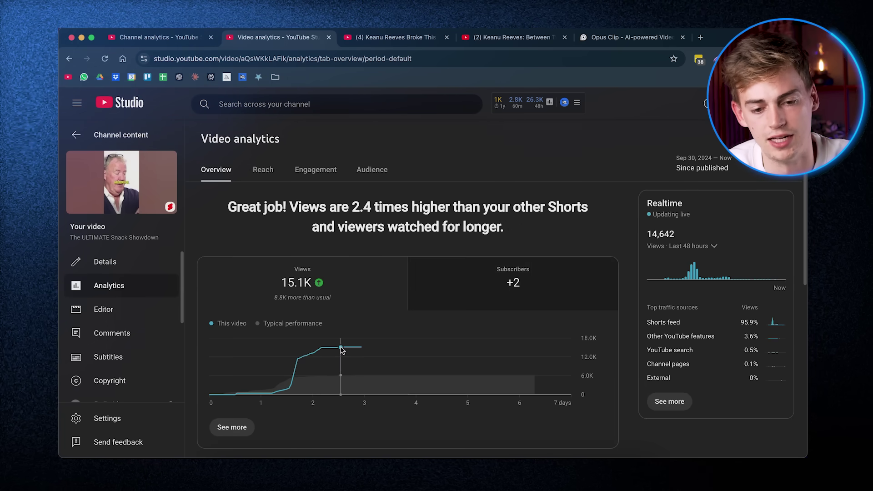
click(147, 138)
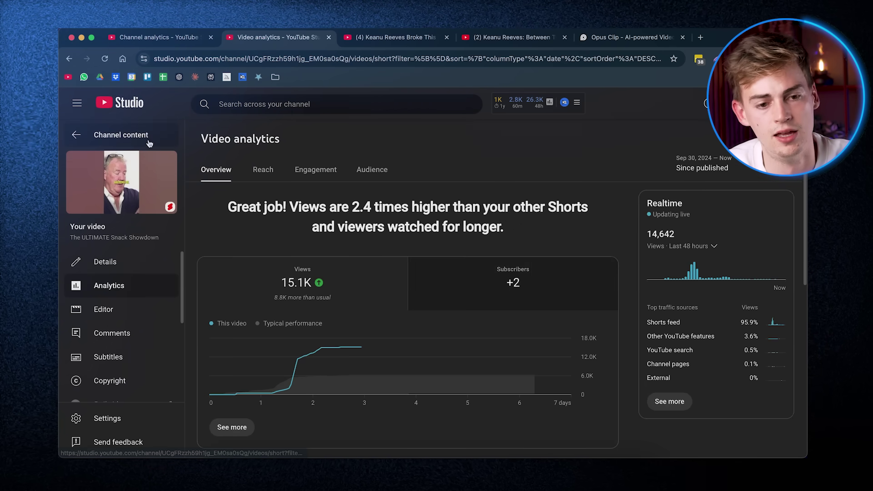
click(317, 296)
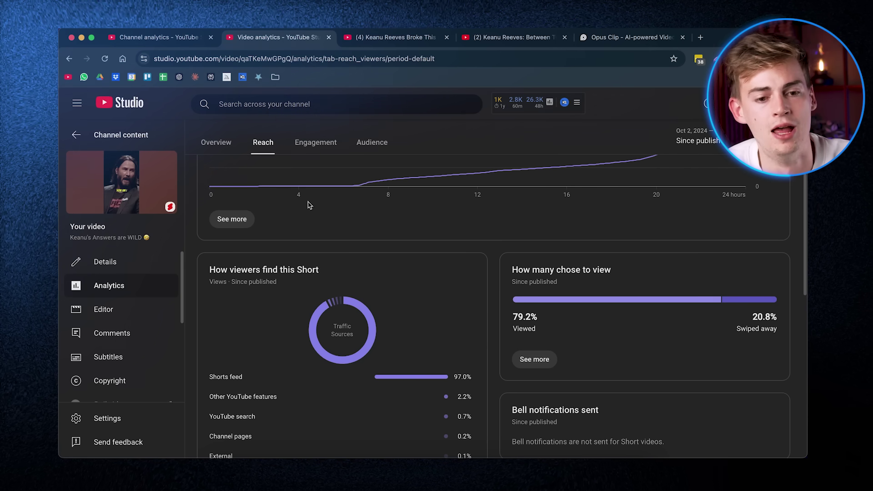
click(118, 135)
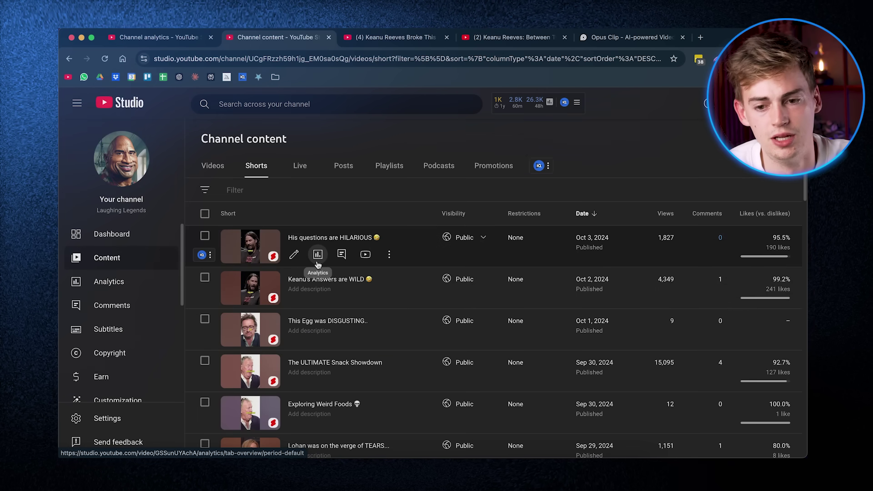
Open analytics for the 'His questions are HILARIOUS' Short and highlight its last-60-minutes views
click(318, 263)
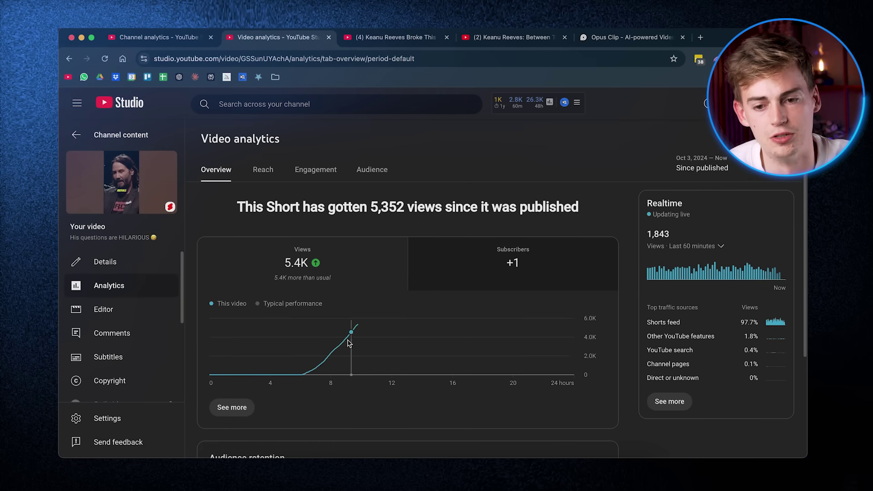
double_click(647, 236)
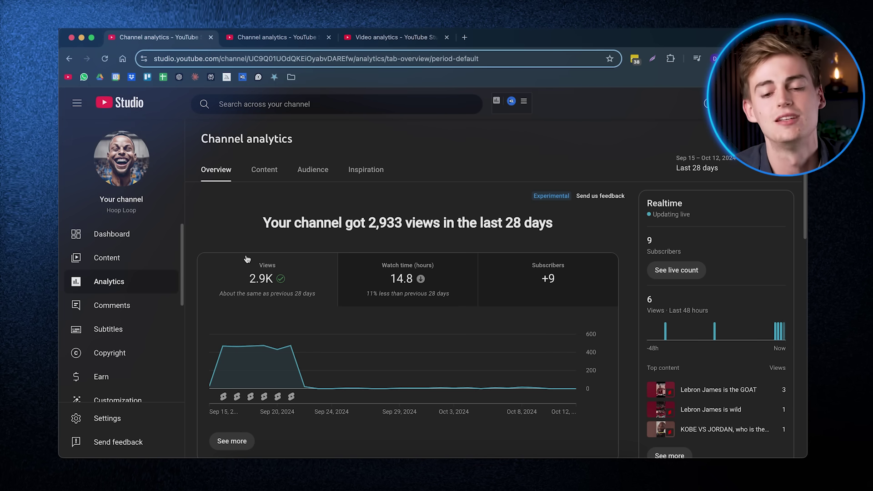
Open Hoop Loop's Shorts list, showing 'Fox DOMINATES the court' at 466 views and 100% likes
mouse_move(337, 384)
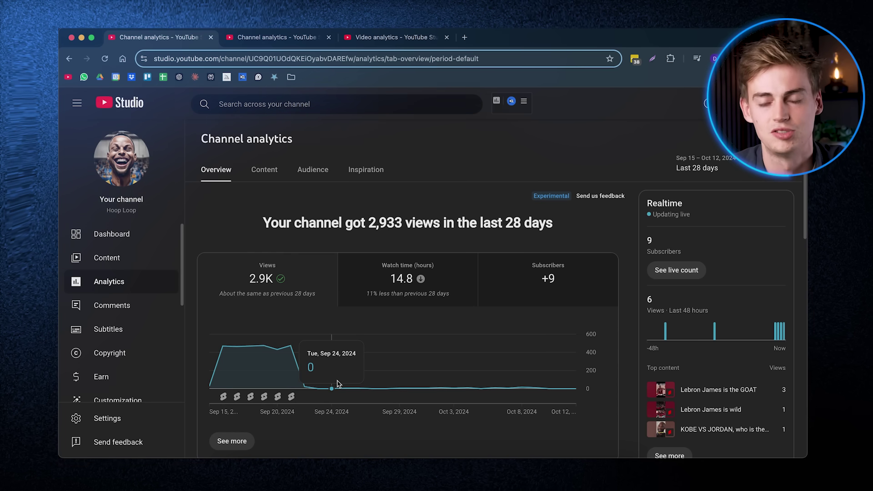
click(98, 256)
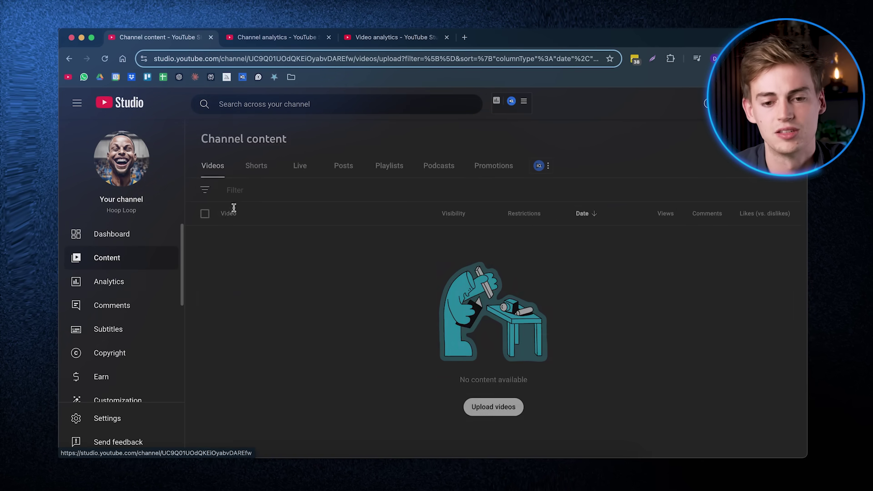
click(256, 177)
Scroll through Hoop Loop's mid-September basketball Shorts and check their policy labels
scroll(501, 345, down, 3)
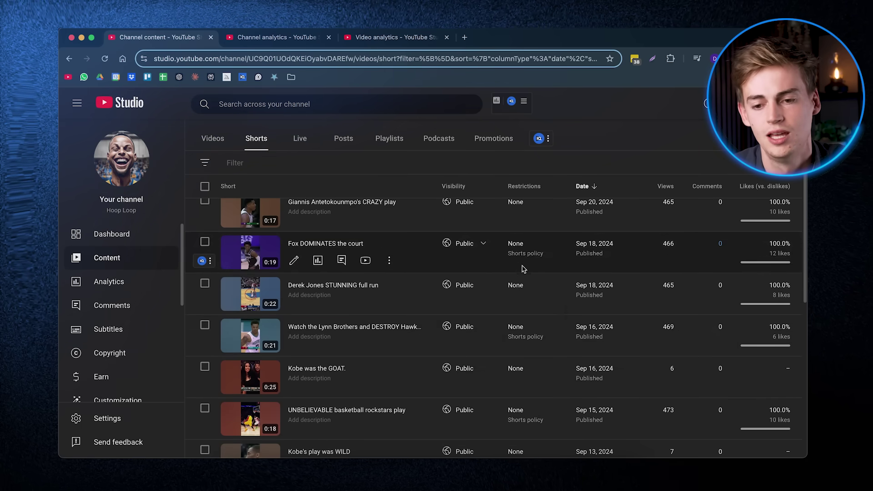
mouse_move(521, 262)
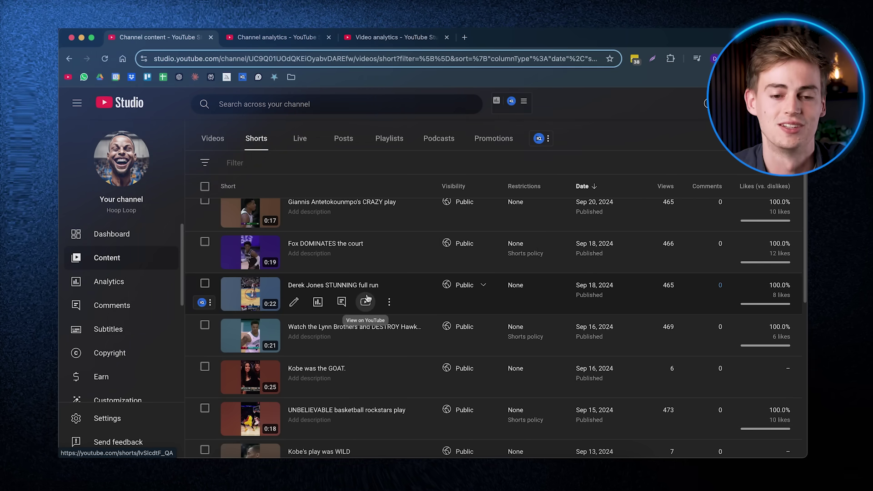
Switch to Epic Streamer Moments' channel analytics for the custom Sep 6 – Oct 6, 2024 range
key(ctrl+Tab)
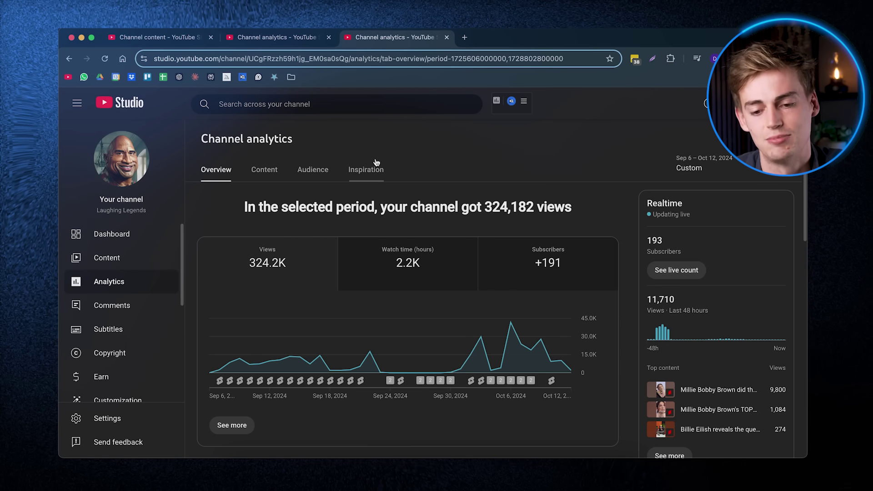
mouse_move(380, 357)
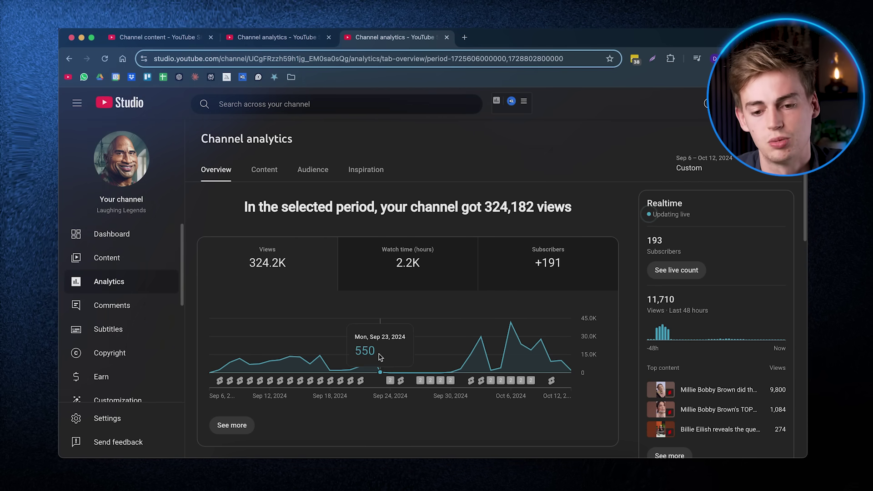